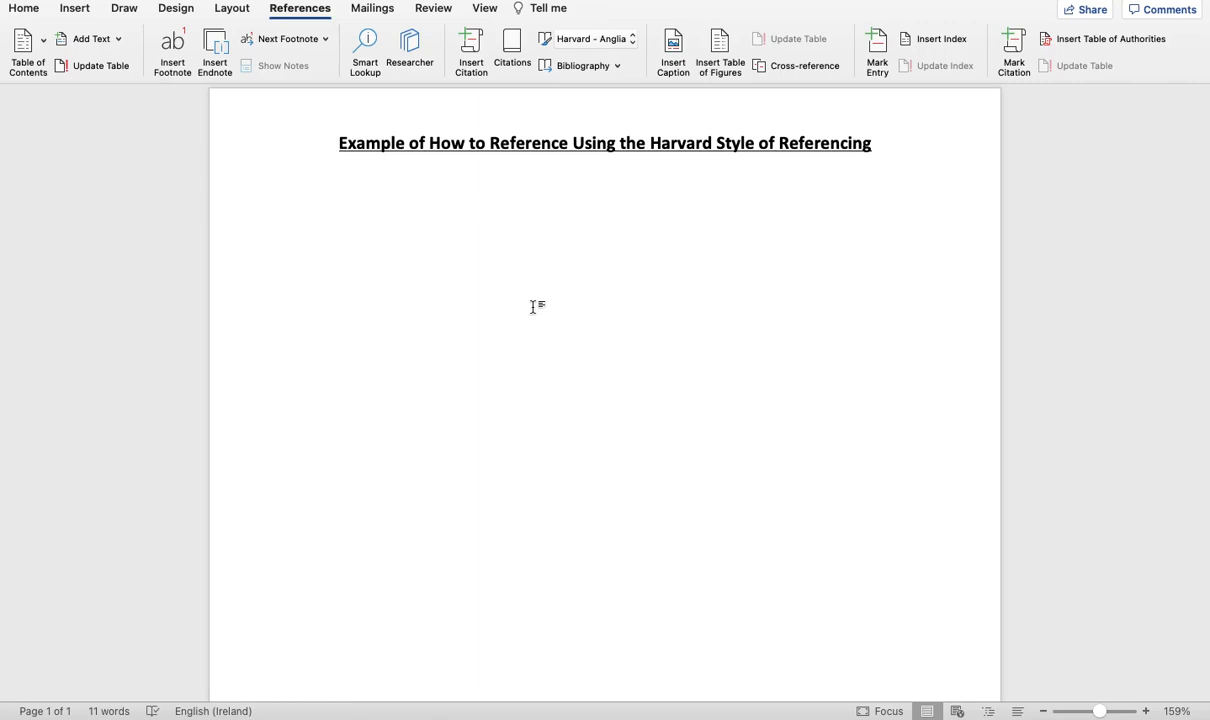
Step: Add a left-aligned two-sentence paragraph under the title, from "Colostrum is the first milk secreted by mammals." through "new-born animal", without the final period
left_click(389, 282)
type("Colostrum is the first milk secreted by mammals. It is high in nutrients and antibodies and is essential for the survival of the new-born animal.")
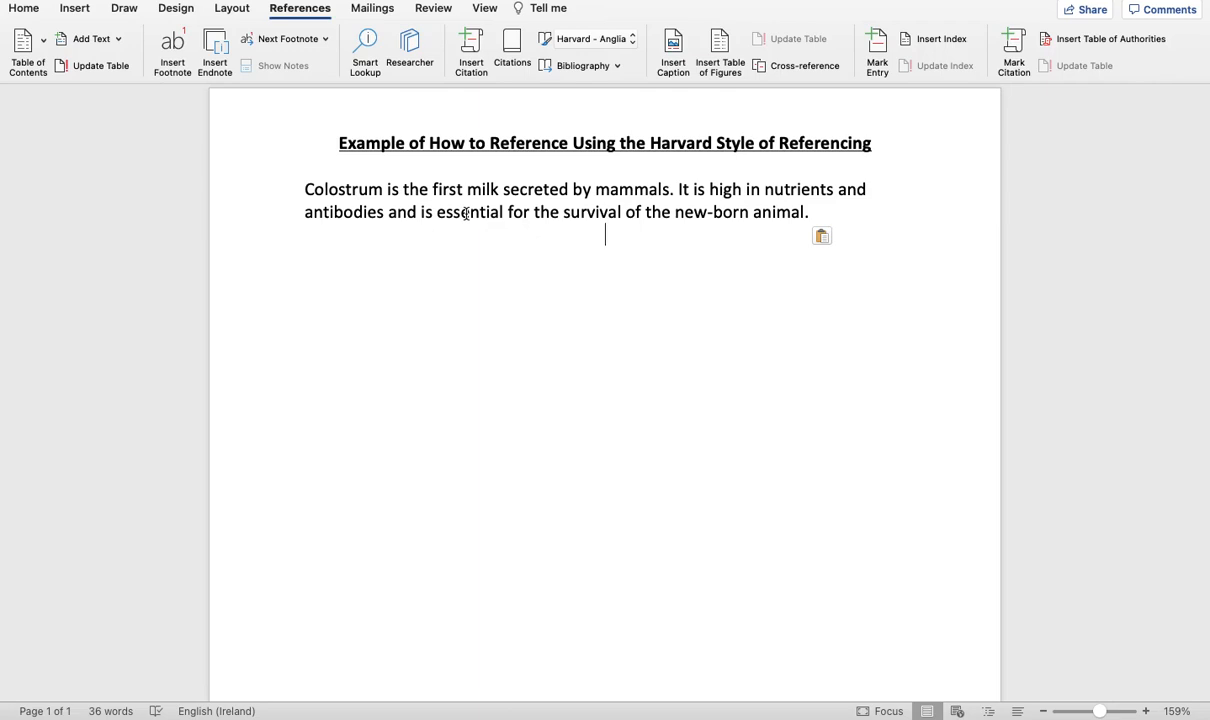
key("super+l")
key("BackSpace")
key("BackSpace")
Step: Set the document's citation style to Harvard - Anglia
left_click(288, 9)
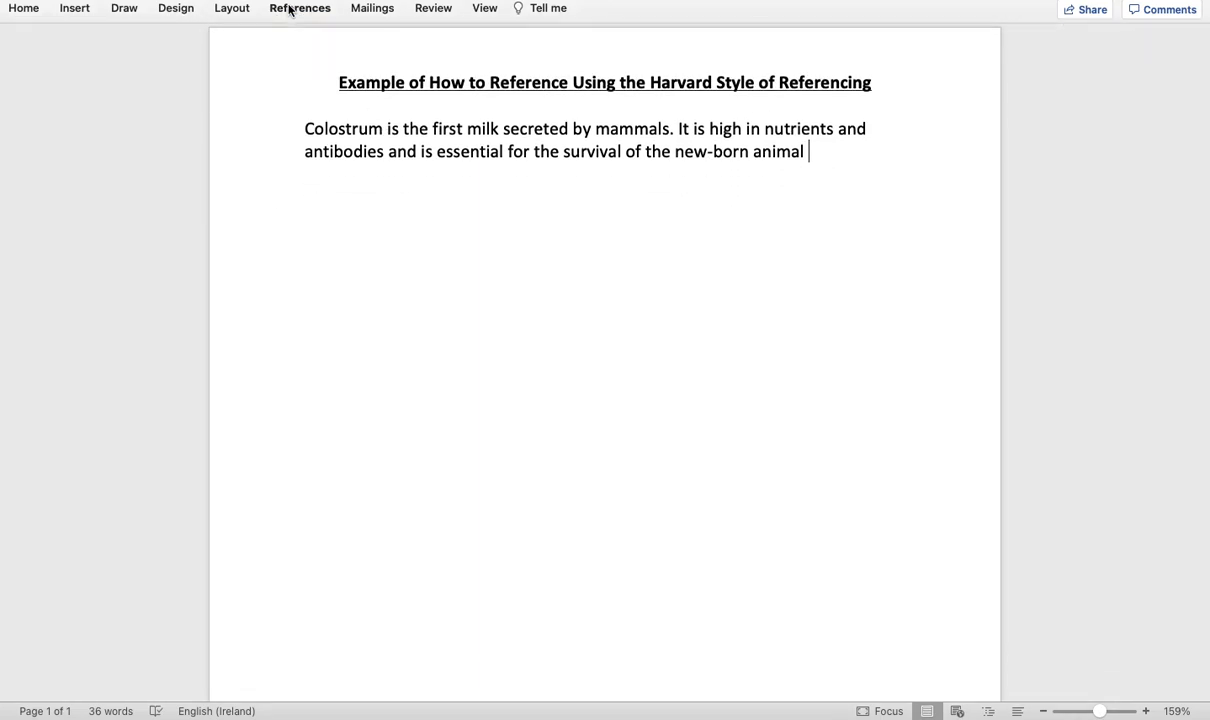
left_click(289, 9)
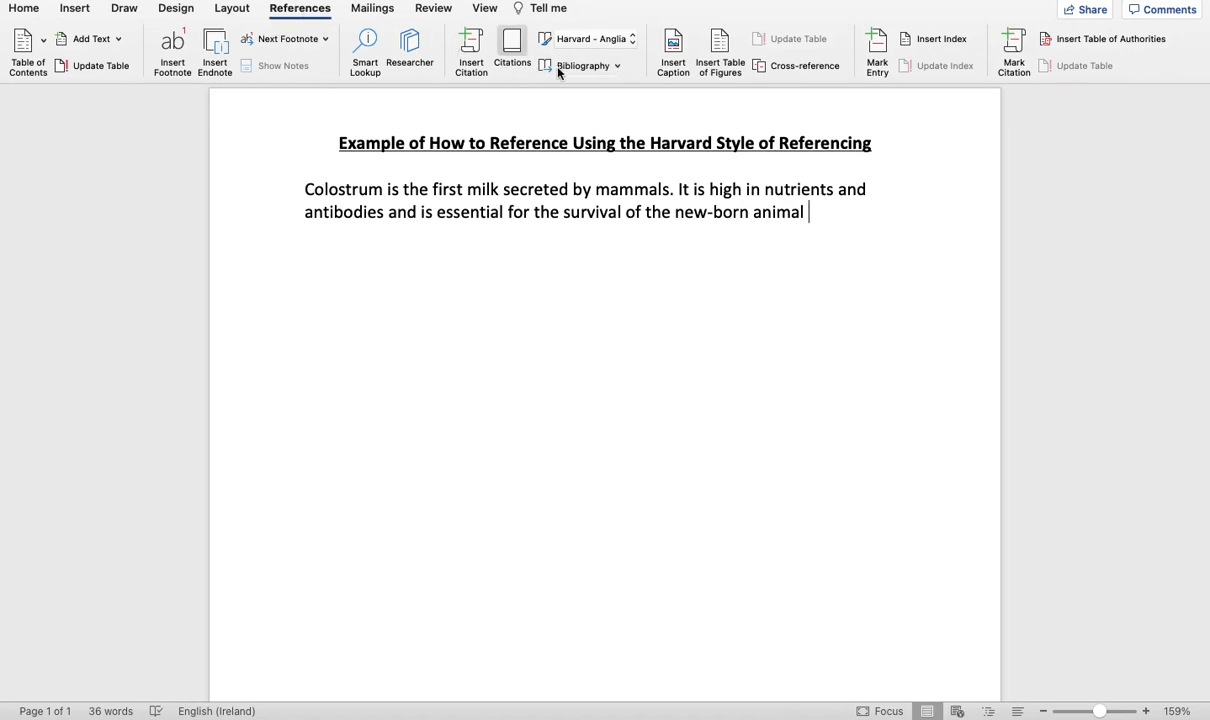
left_click(632, 40)
scroll(634, 47, "up", 3)
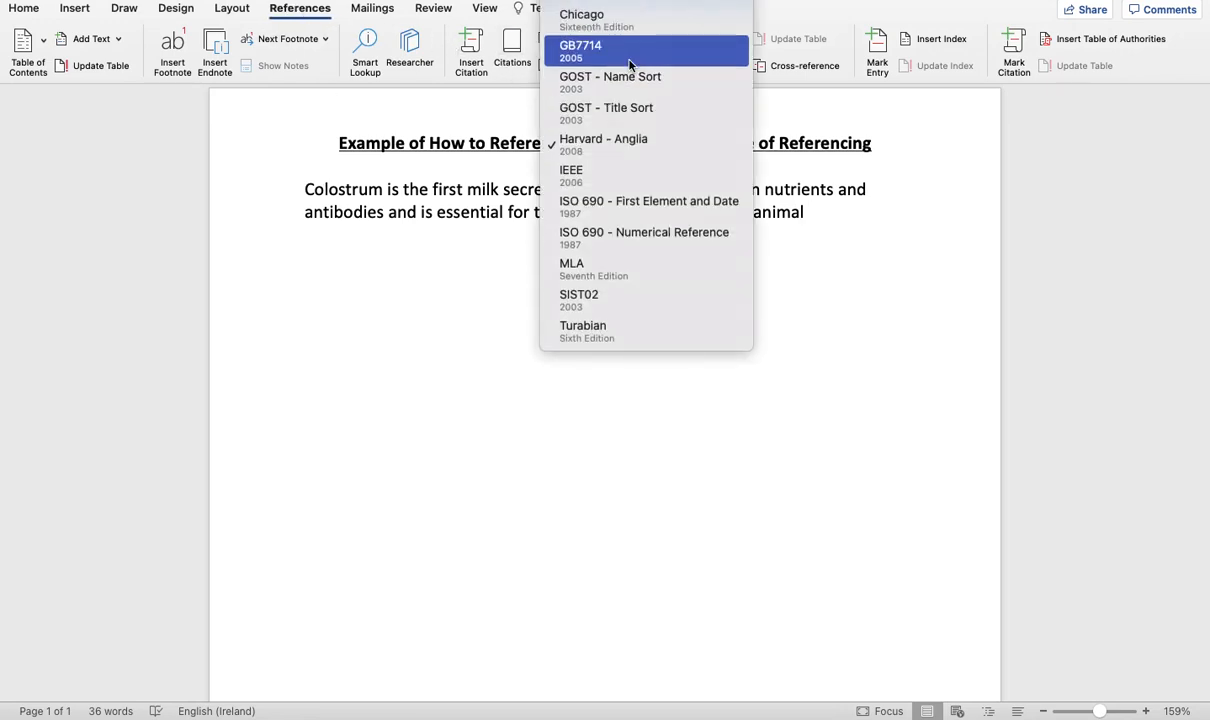
left_click(614, 149)
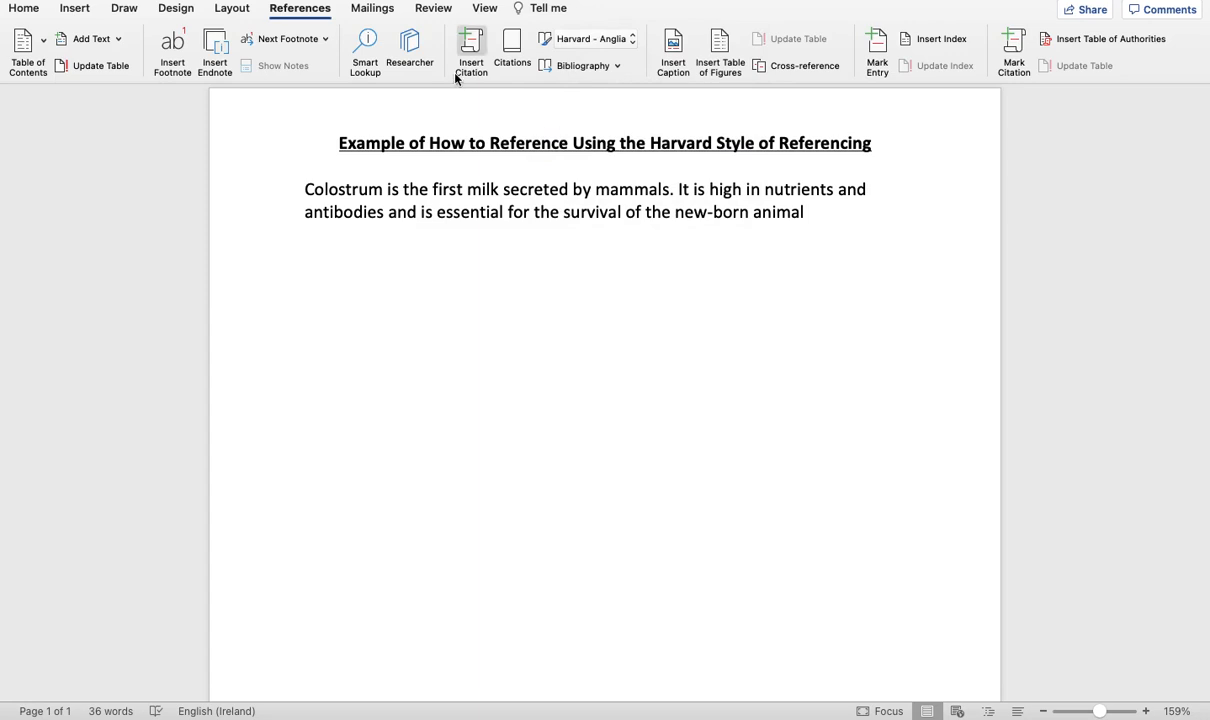
Step: Start a new citation at the end of the paragraph and set its source type to Book
left_click(471, 42)
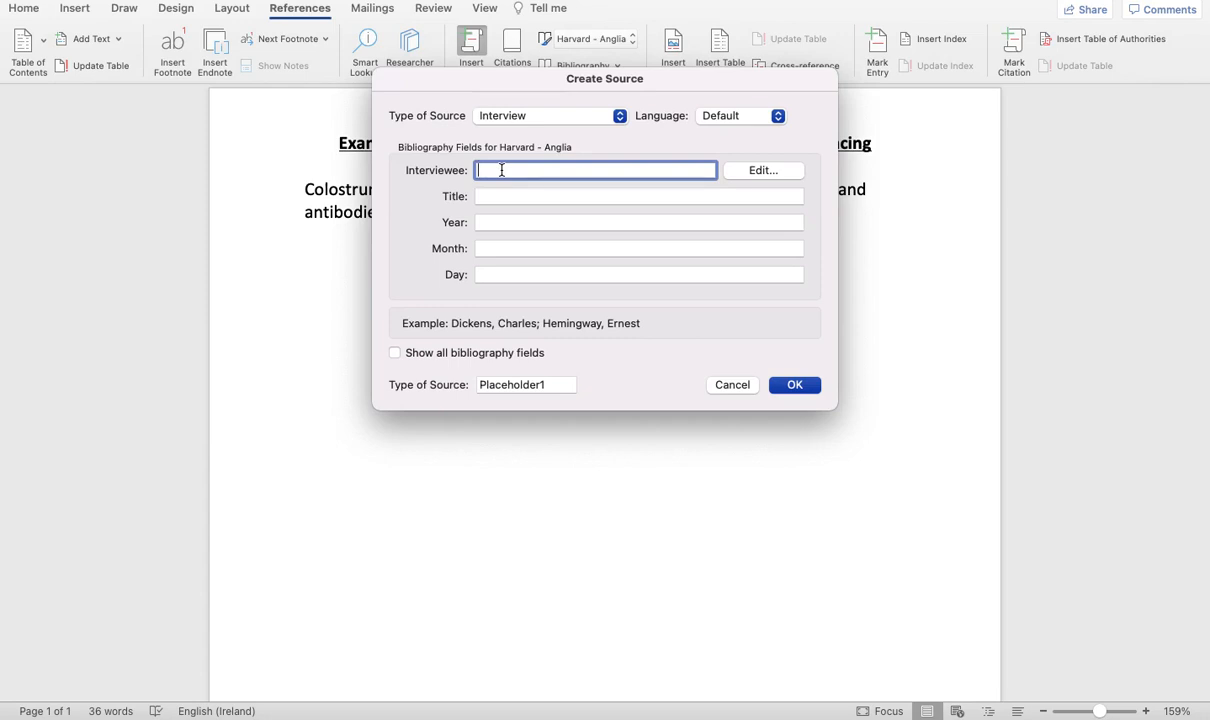
left_click(620, 116)
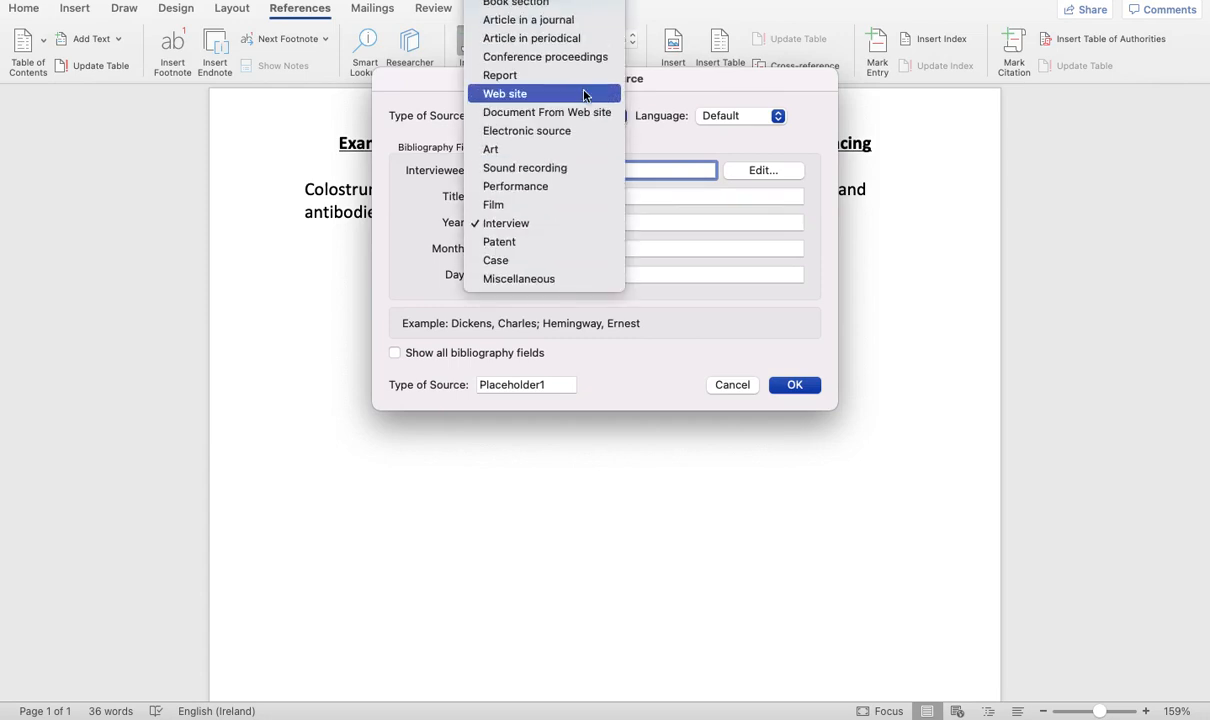
left_click(560, 6)
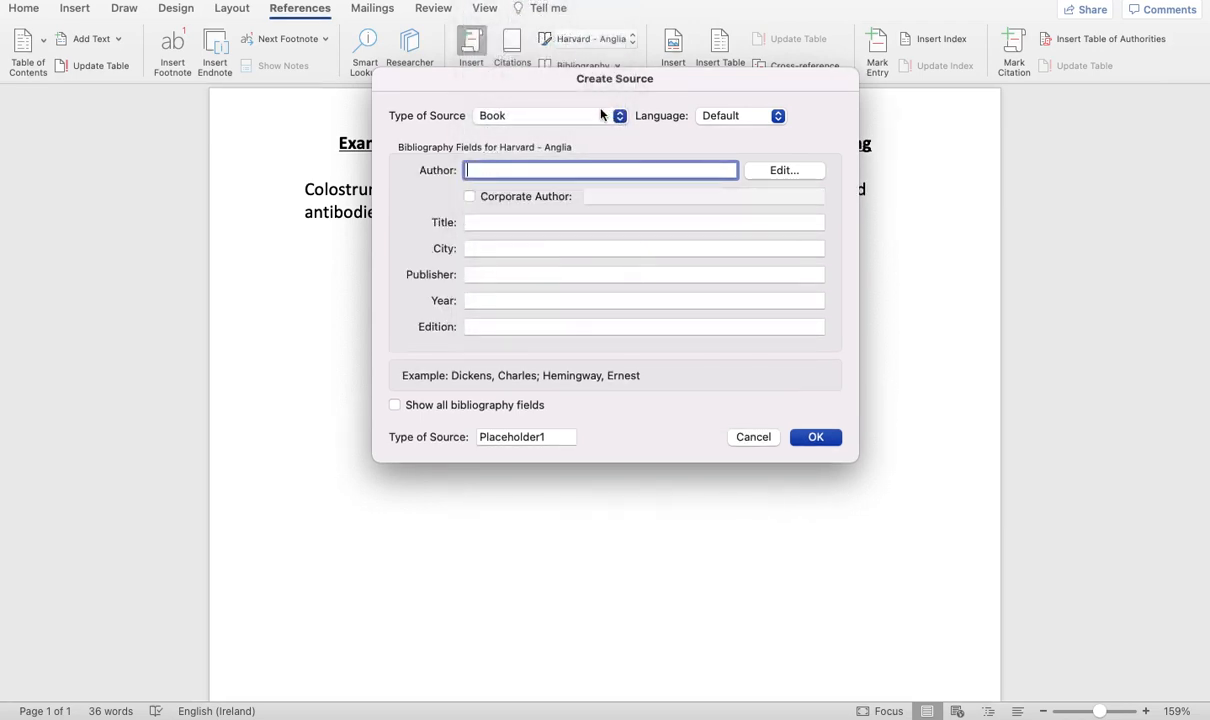
left_click(619, 117)
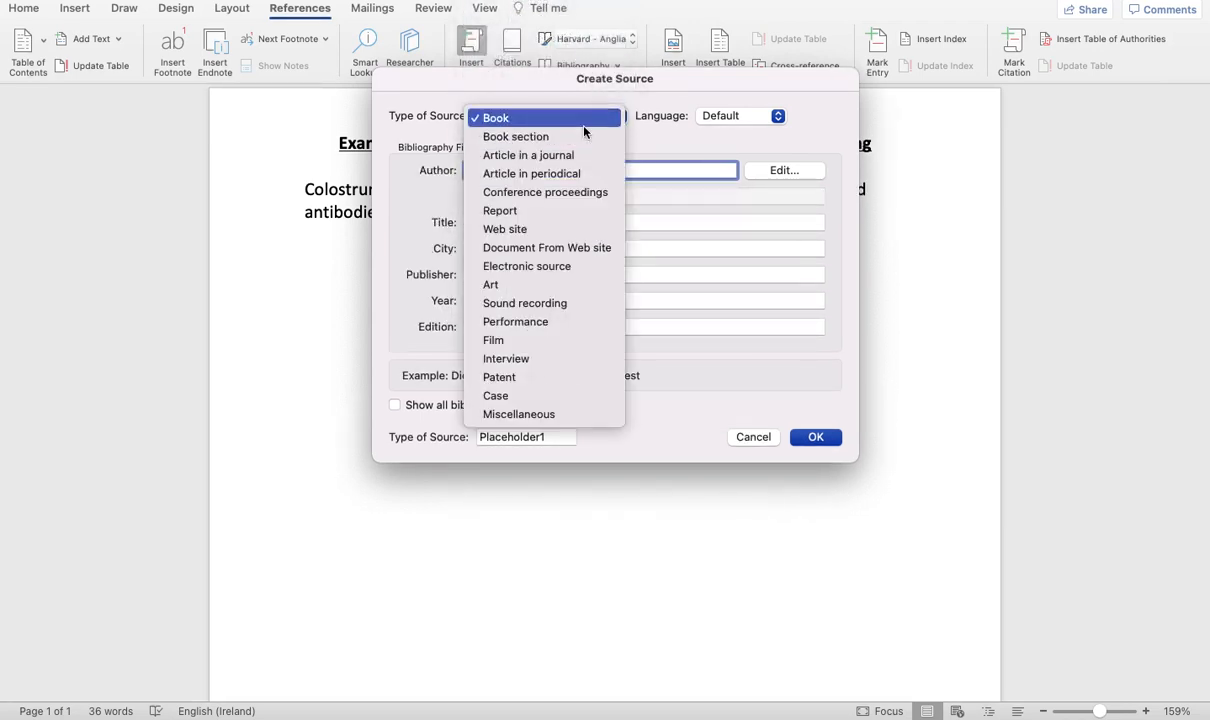
left_click(551, 118)
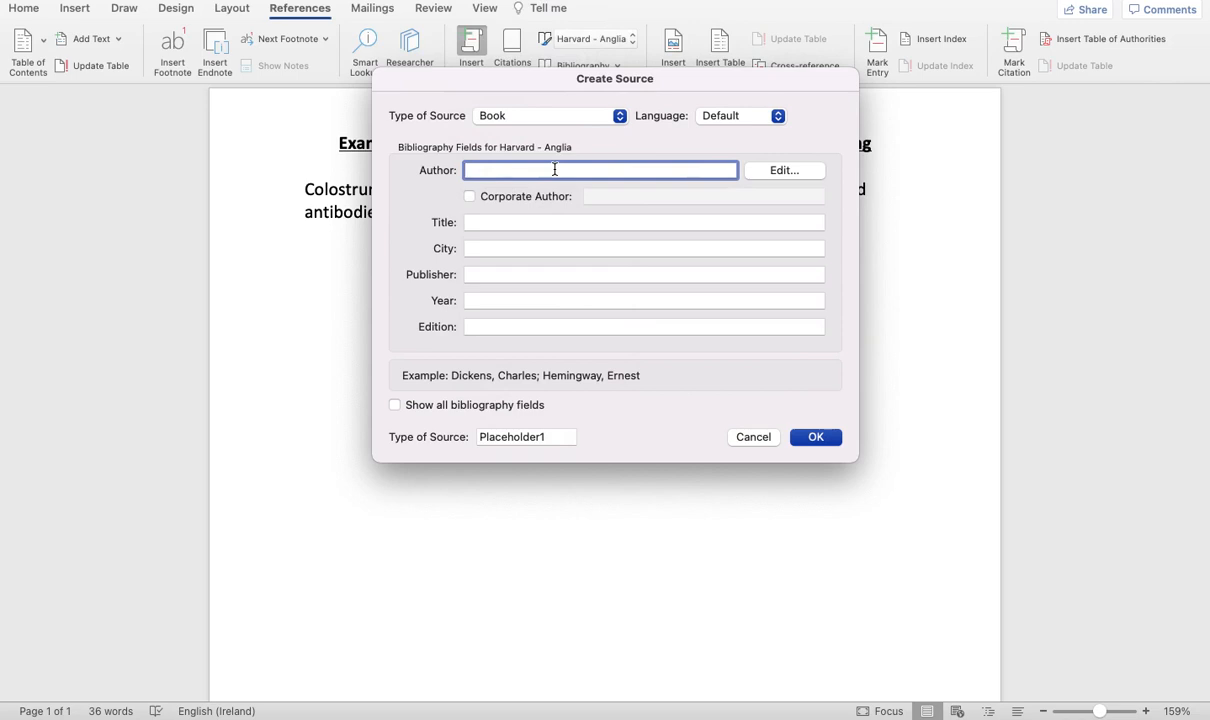
Step: Add the first author's surname and first name to the book source
left_click(783, 172)
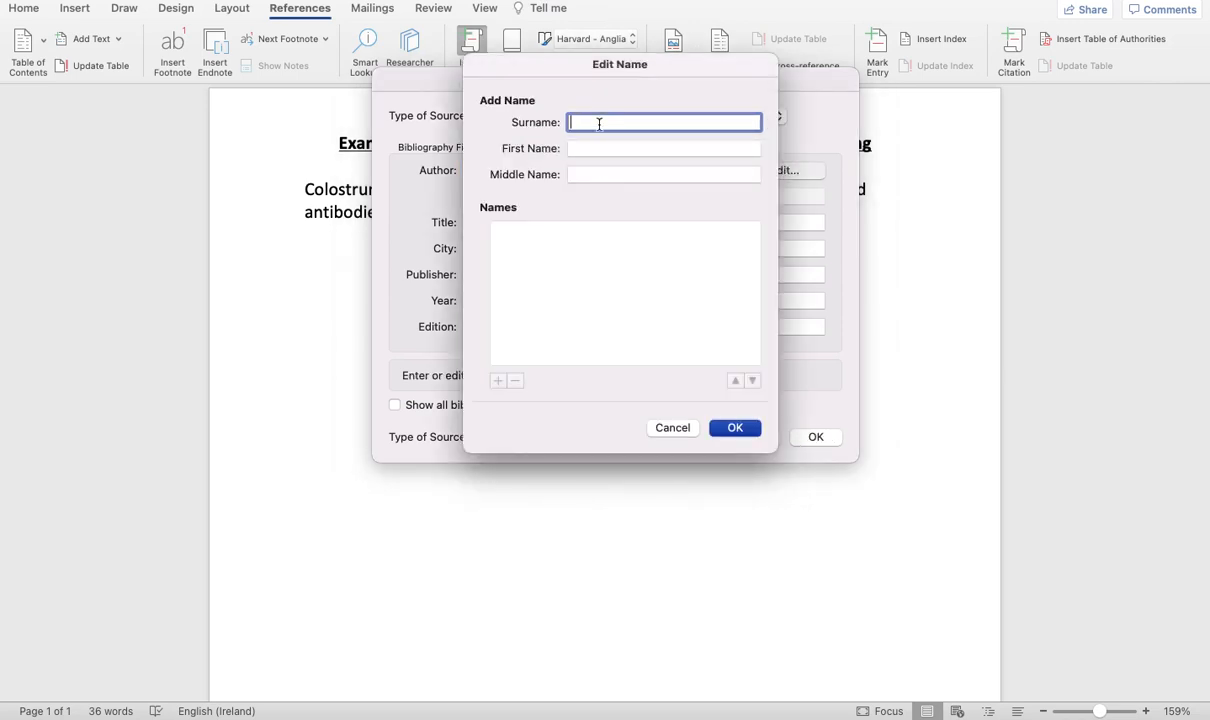
type("Cronin")
left_click(592, 150)
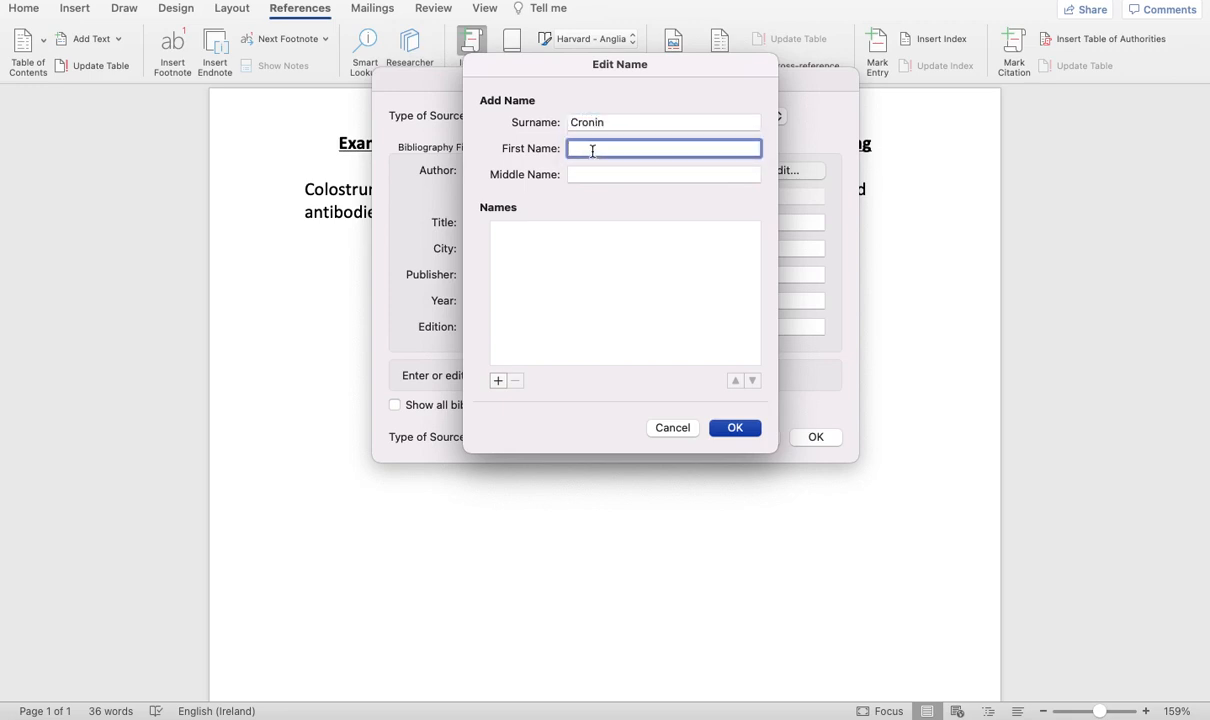
type("Carol")
left_click(734, 428)
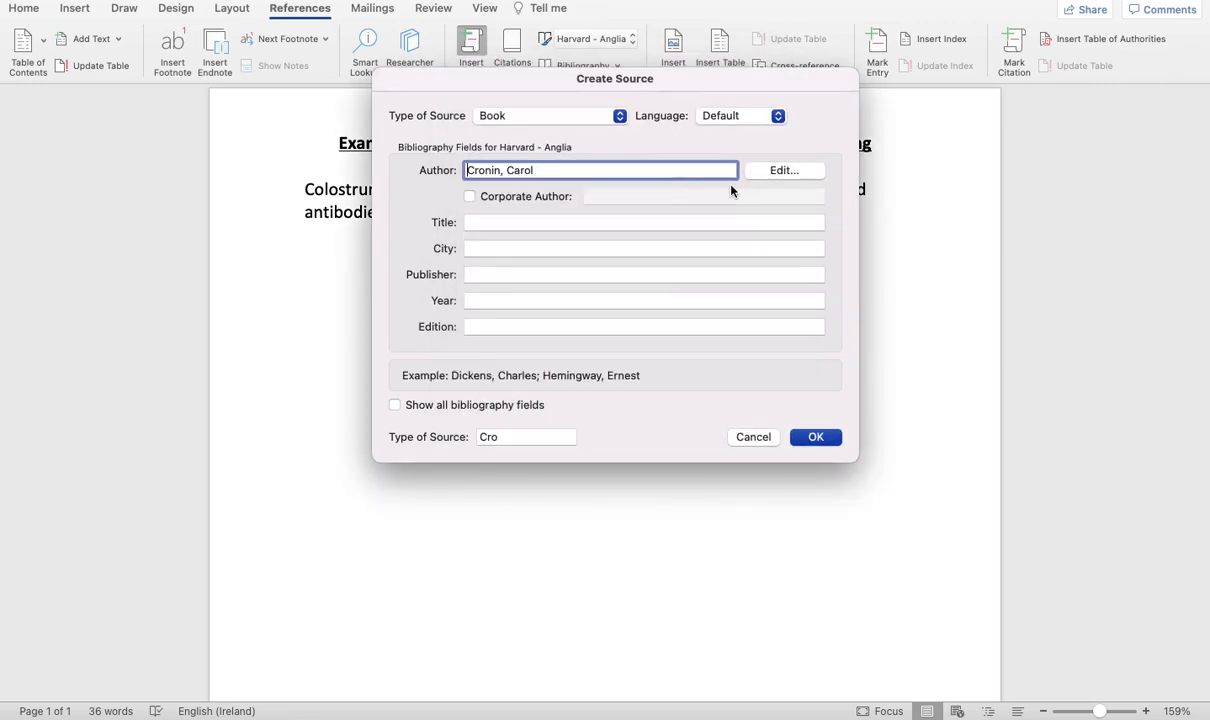
Step: Add the second author's surname and first name to the book source
left_click(794, 175)
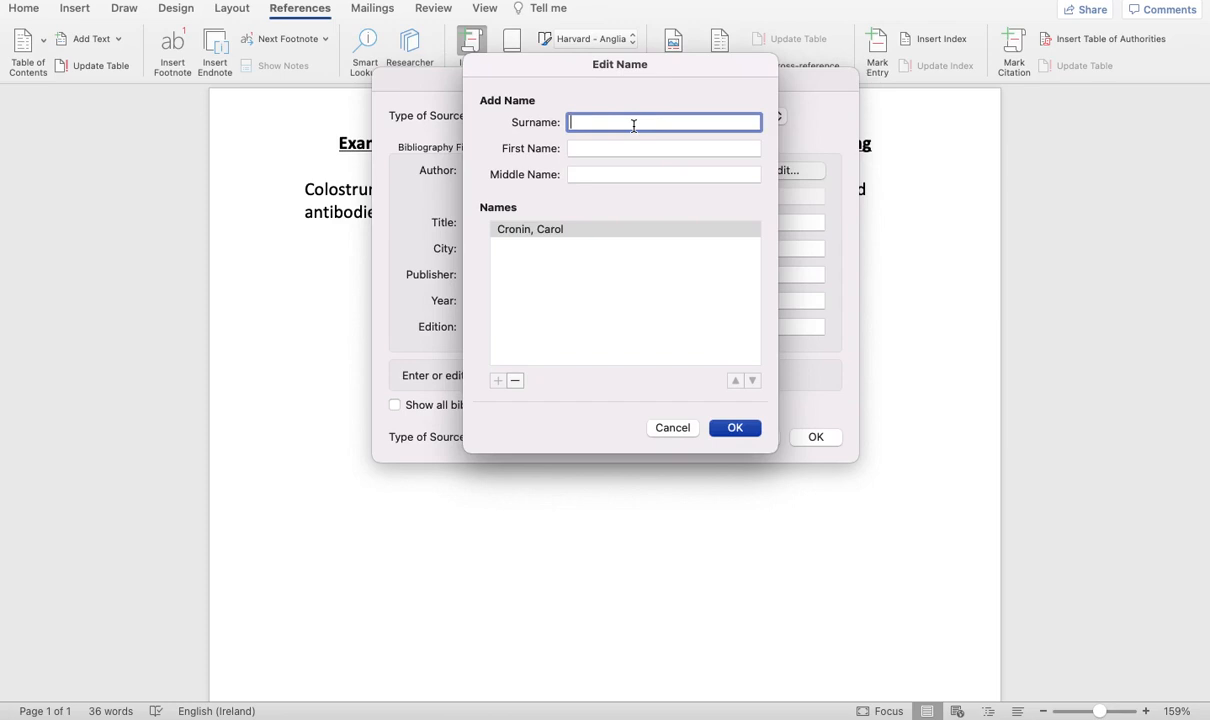
type("Tiernan")
left_click(582, 146)
type("S")
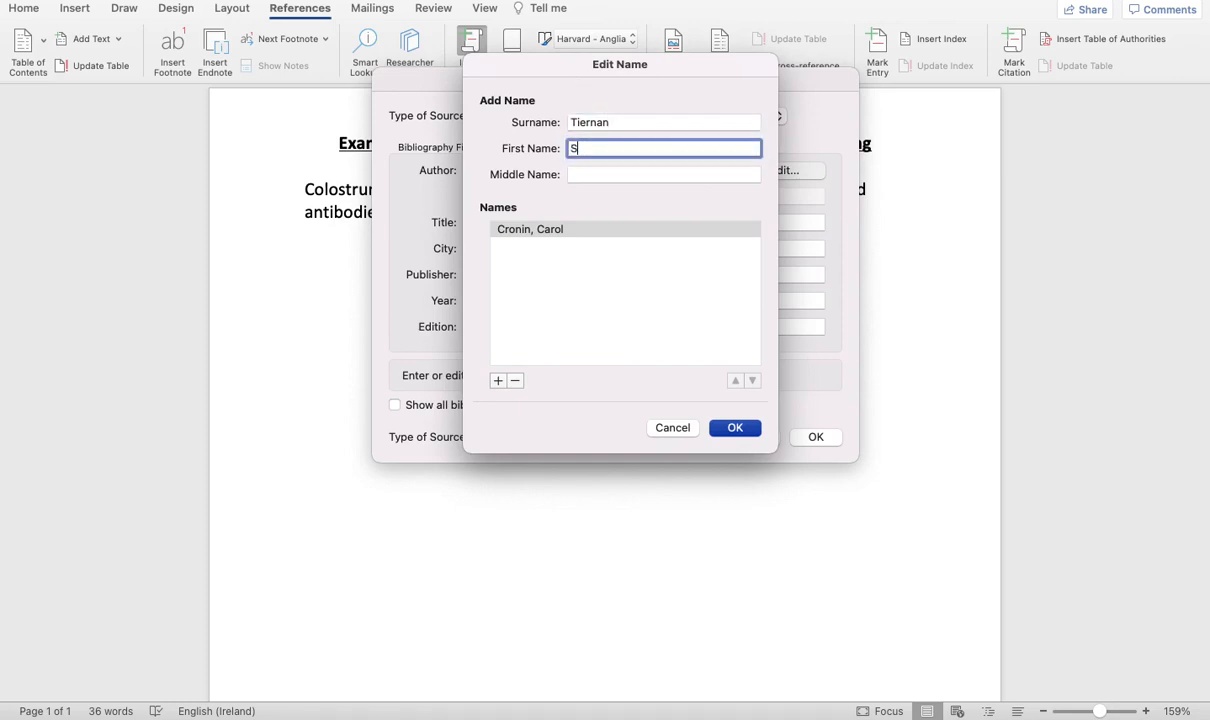
type("anrda")
key("BackSpace")
key("BackSpace")
key("BackSpace")
type("ra")
key("BackSpace")
key("BackSpace")
type("s")
key("BackSpace")
type("dra")
left_click(733, 427)
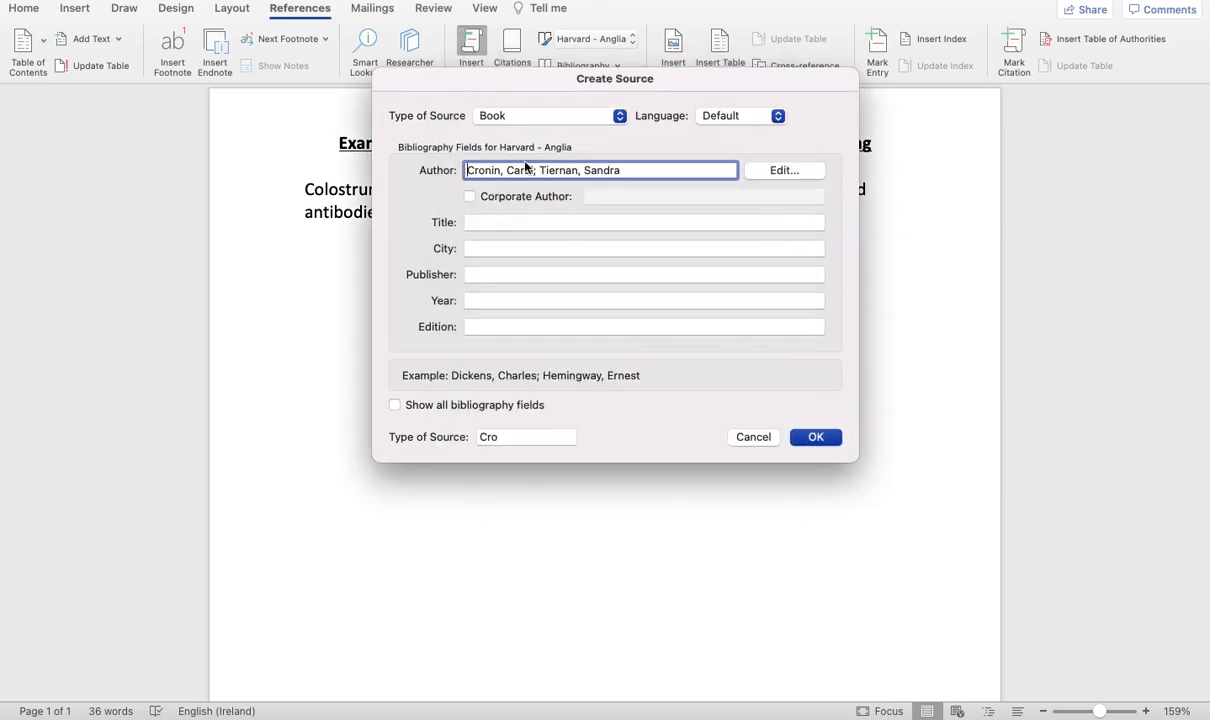
Step: Fill in the book's title as Breaking Ground, publisher as EDCO, year as 2019 and edition as 3rd
left_click(549, 222)
type("Breakin")
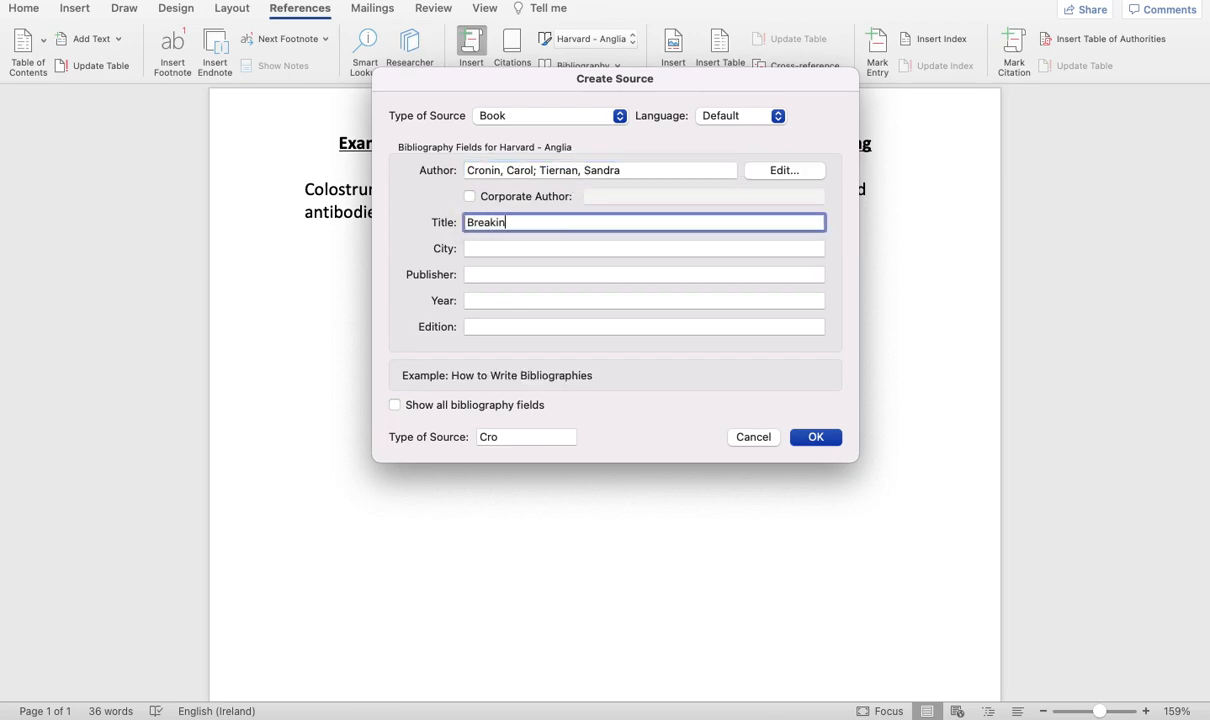
type("g Ground")
left_click(540, 272)
type("ED")
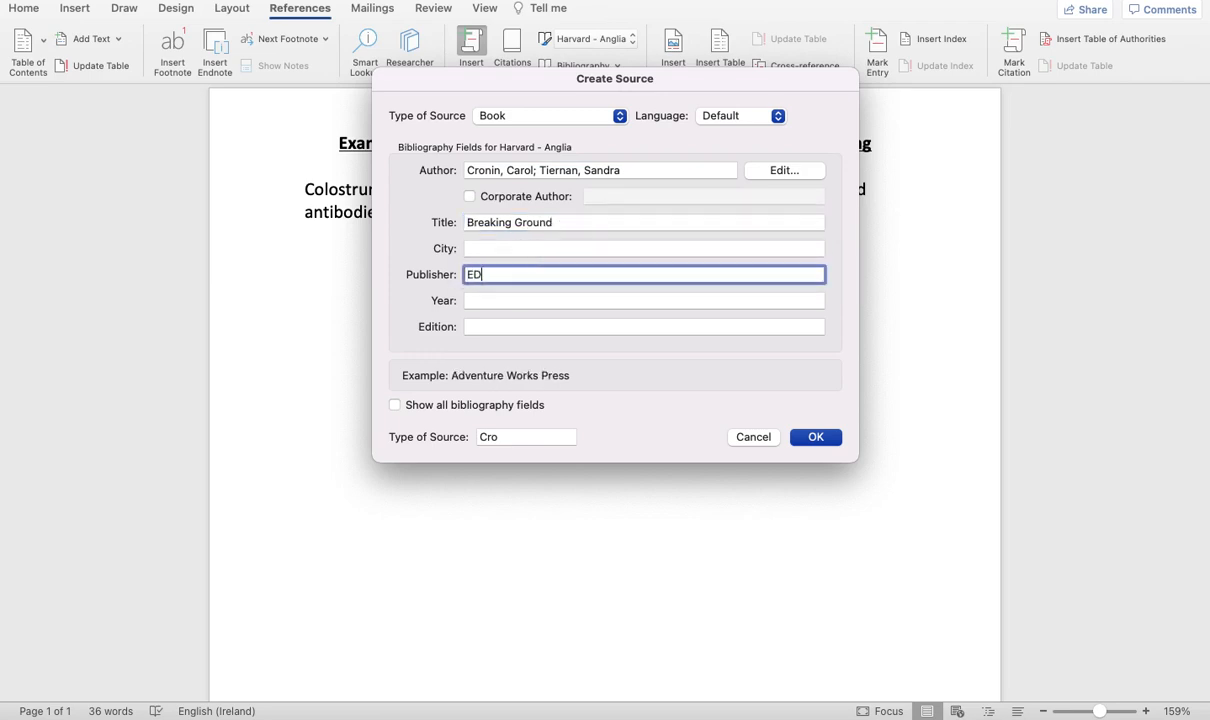
type("CO")
left_click(482, 302)
type("2019")
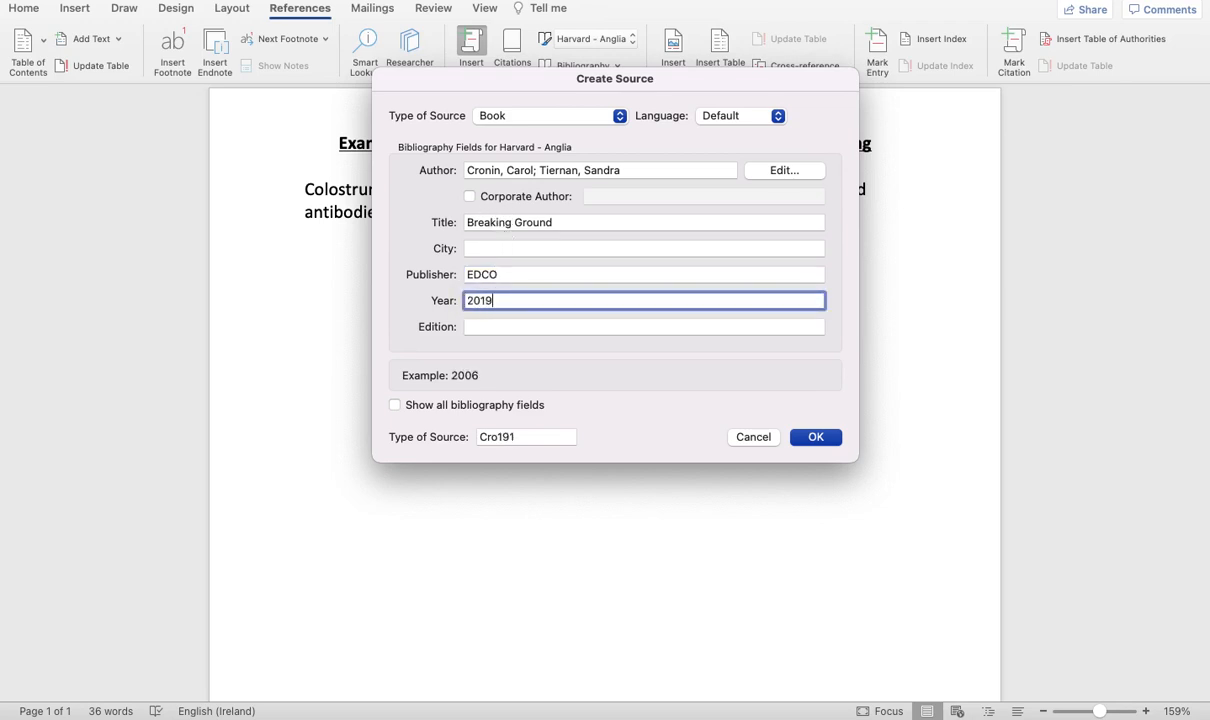
left_click(480, 327)
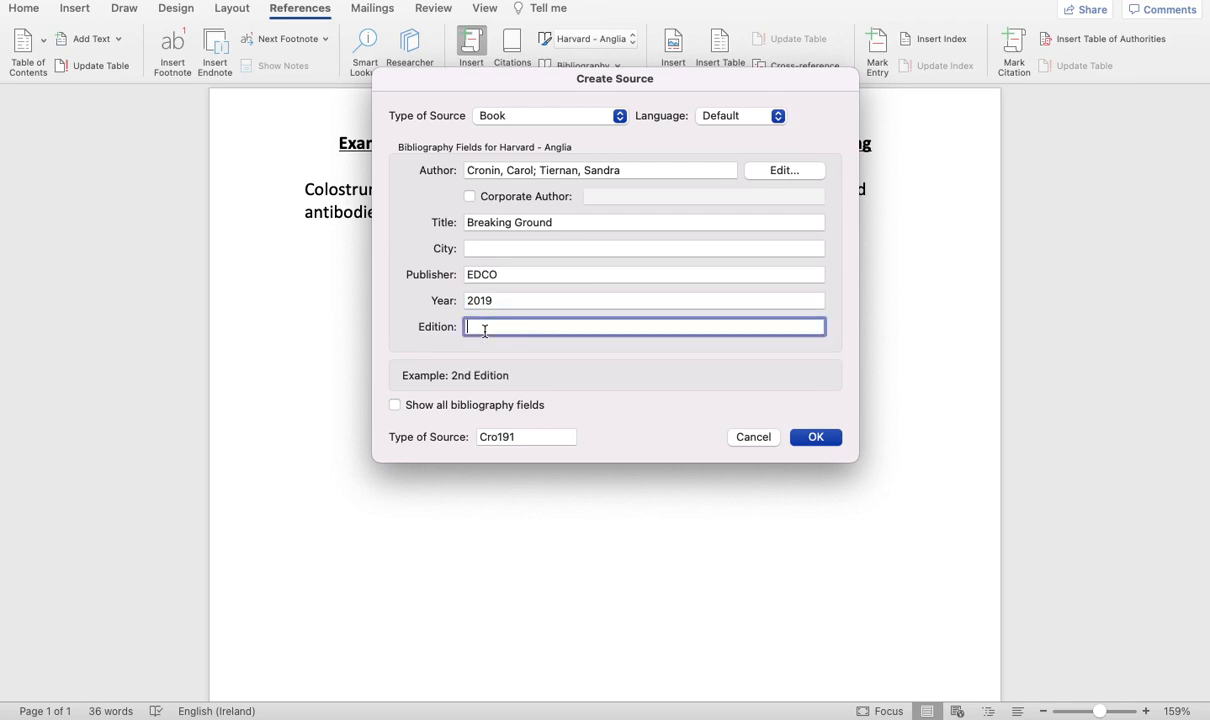
type("3rd")
Step: Show all bibliography fields, set the pages to 304, and insert the citation into the paragraph
left_click(395, 405)
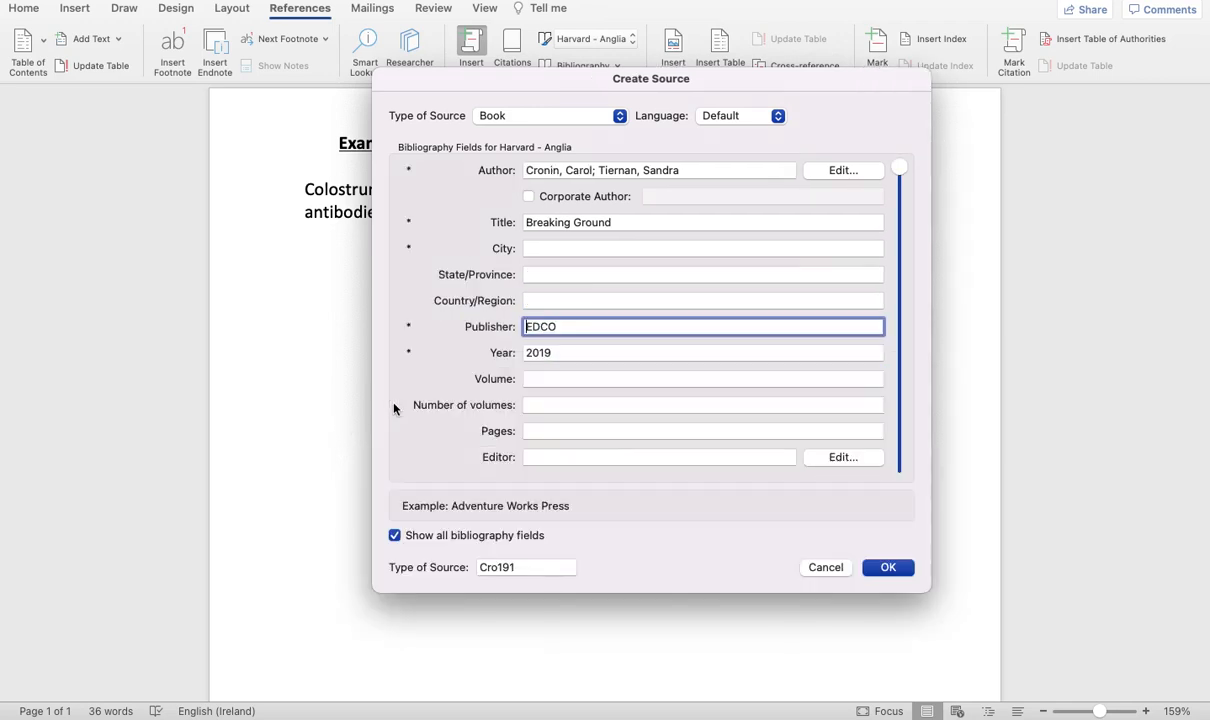
left_click(589, 430)
type("304")
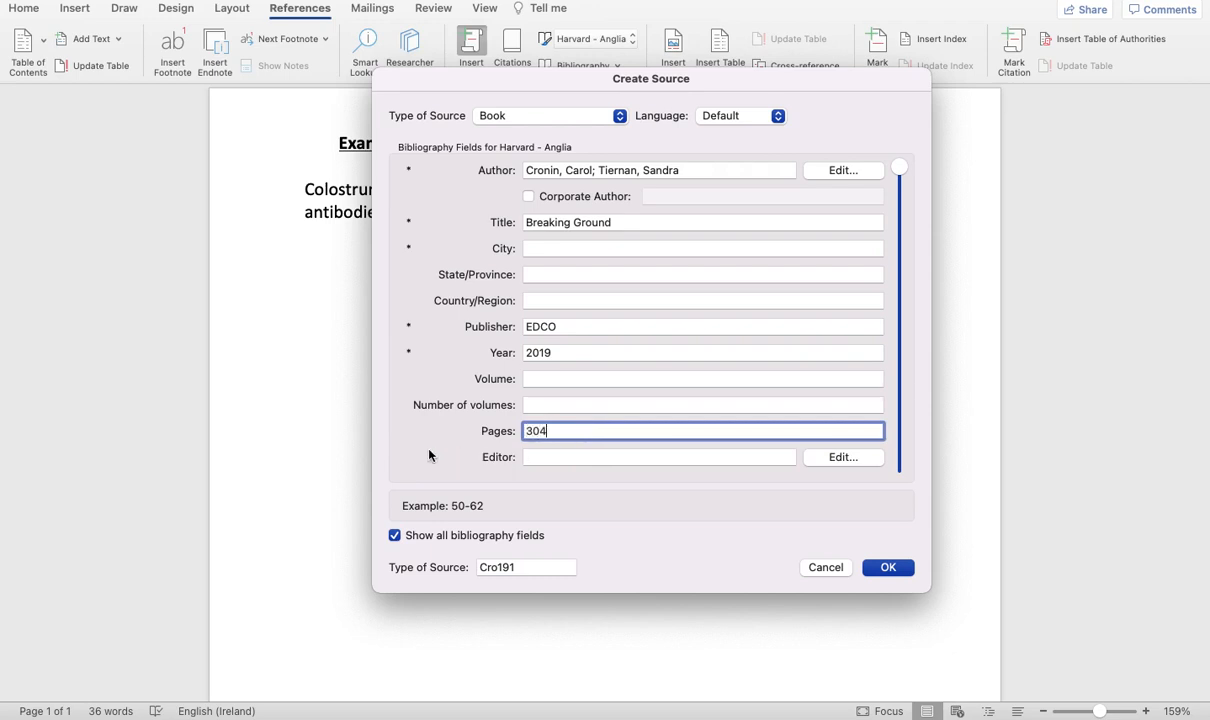
left_click(886, 566)
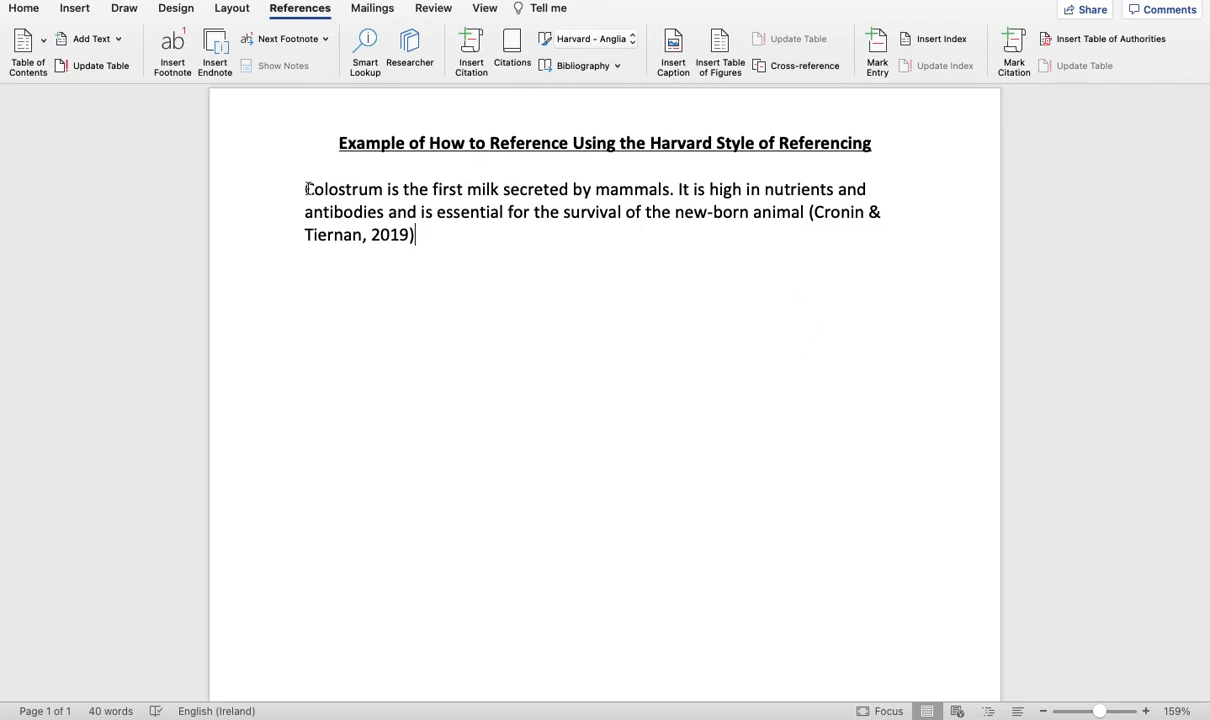
Step: End the paragraph with a period after the in-text citation and start a new paragraph two lines below
left_click_drag(305, 188, 805, 212)
left_click(808, 212)
type(".")
key("Return")
key("Return")
Step: Switch to Chrome and copy "The quality of colostrum in beef breeds is generally better than in dairy breeds" from the article's Colostrum management section
key("super+Tab")
key("super+Tab")
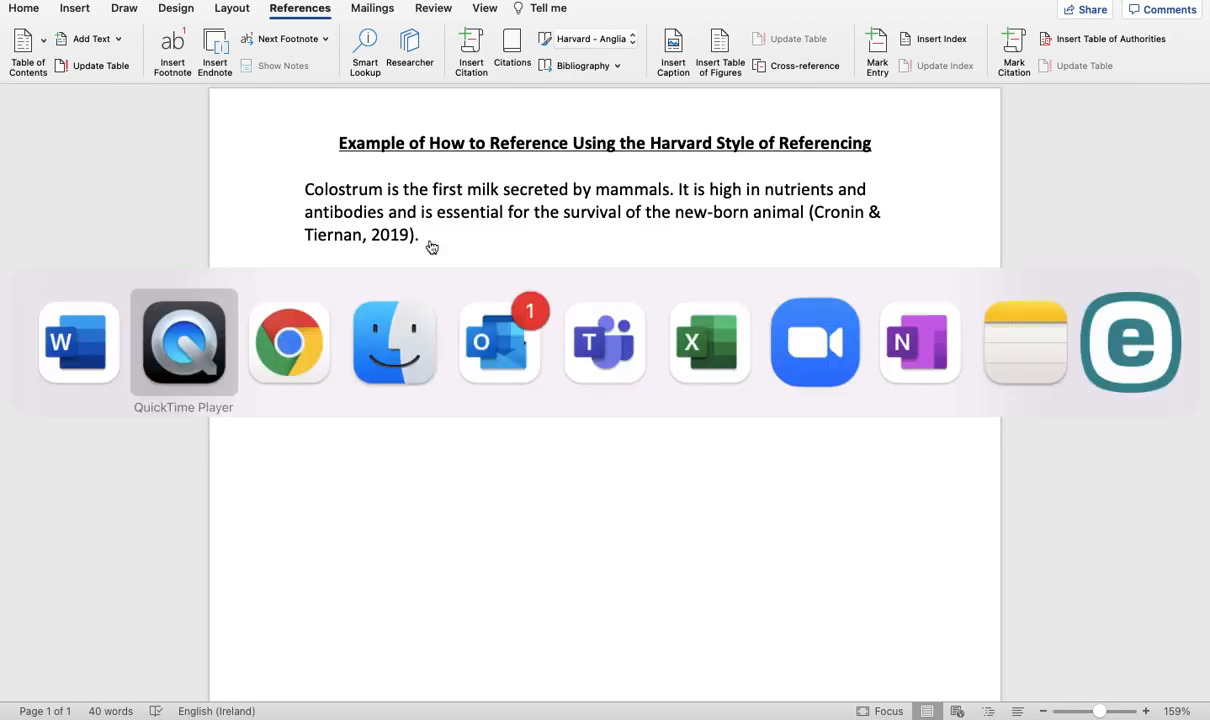
scroll(357, 172, "up", 20)
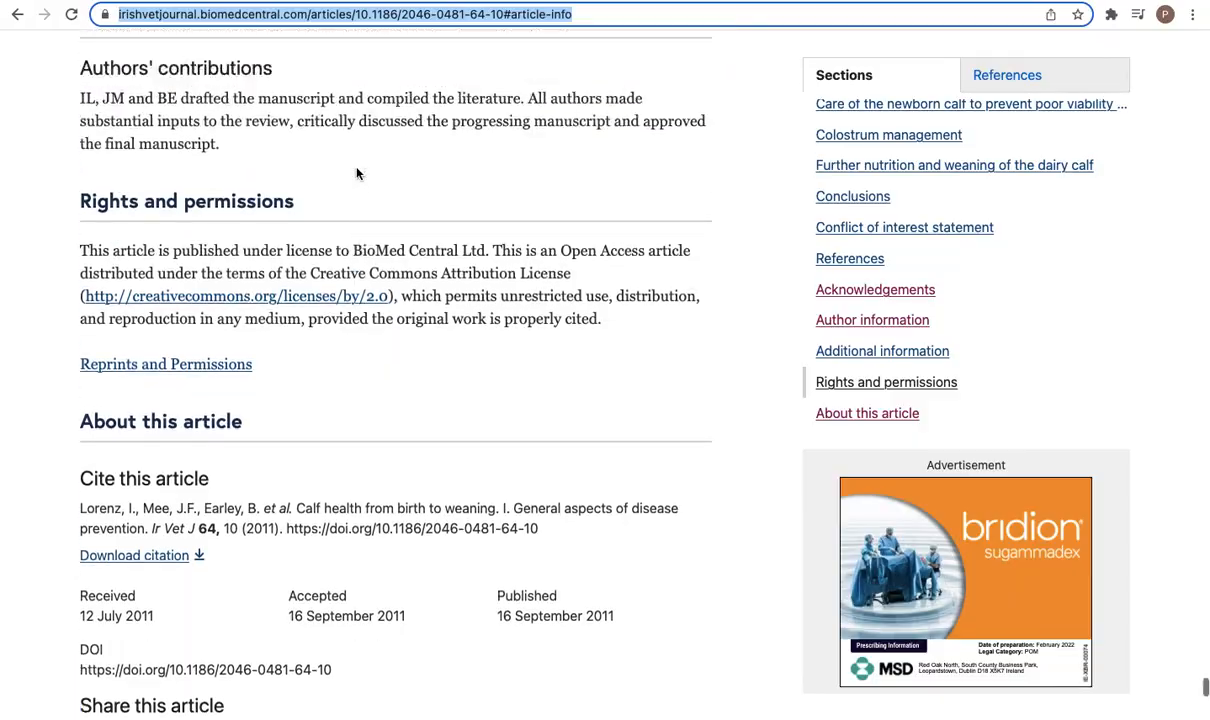
scroll(357, 168, "up", 20)
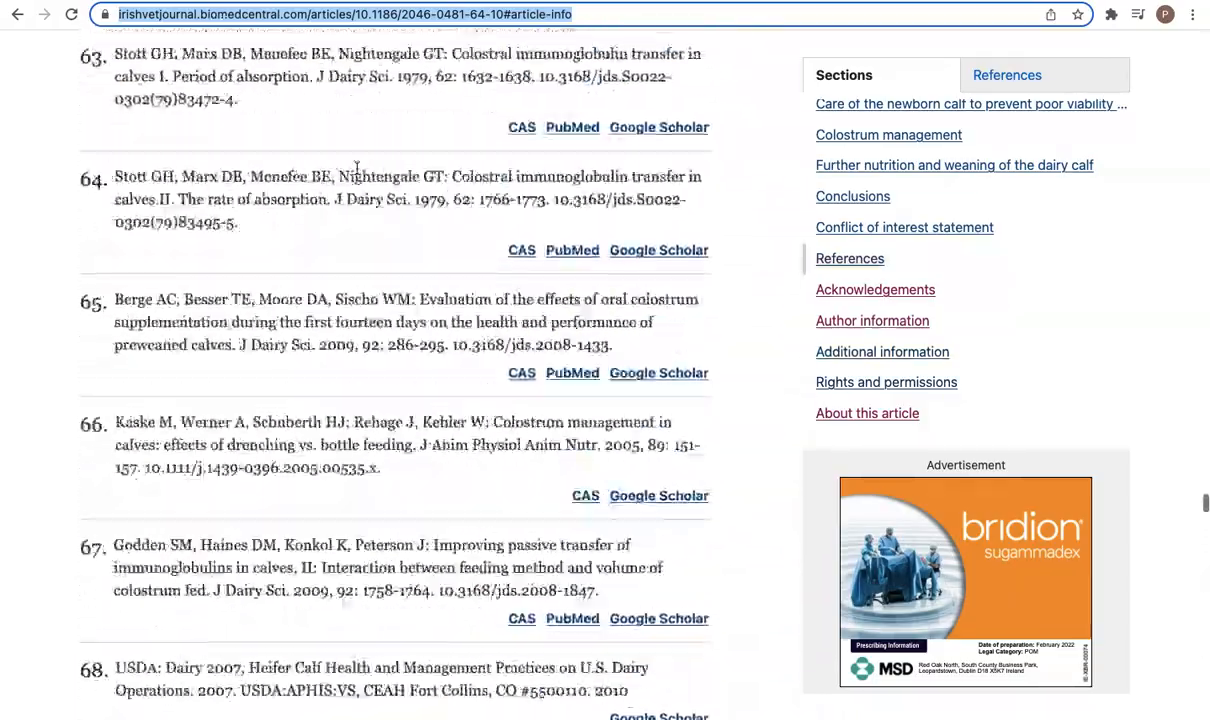
scroll(357, 170, "up", 20)
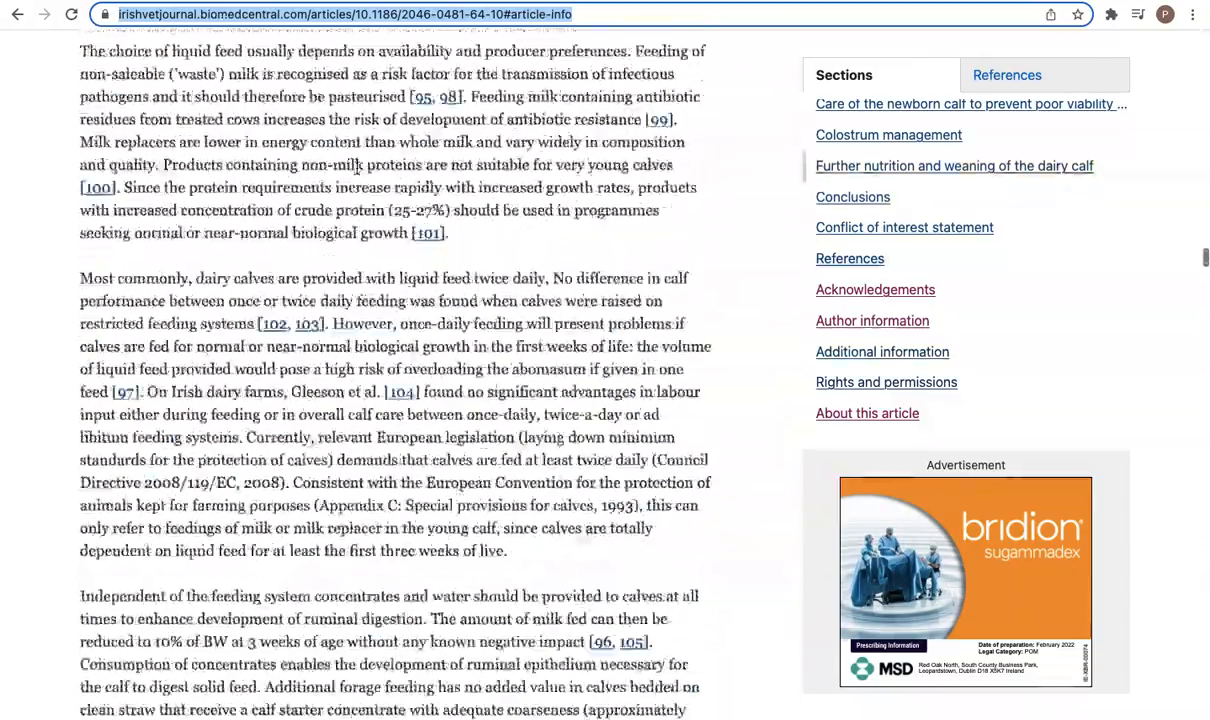
scroll(357, 170, "up", 5)
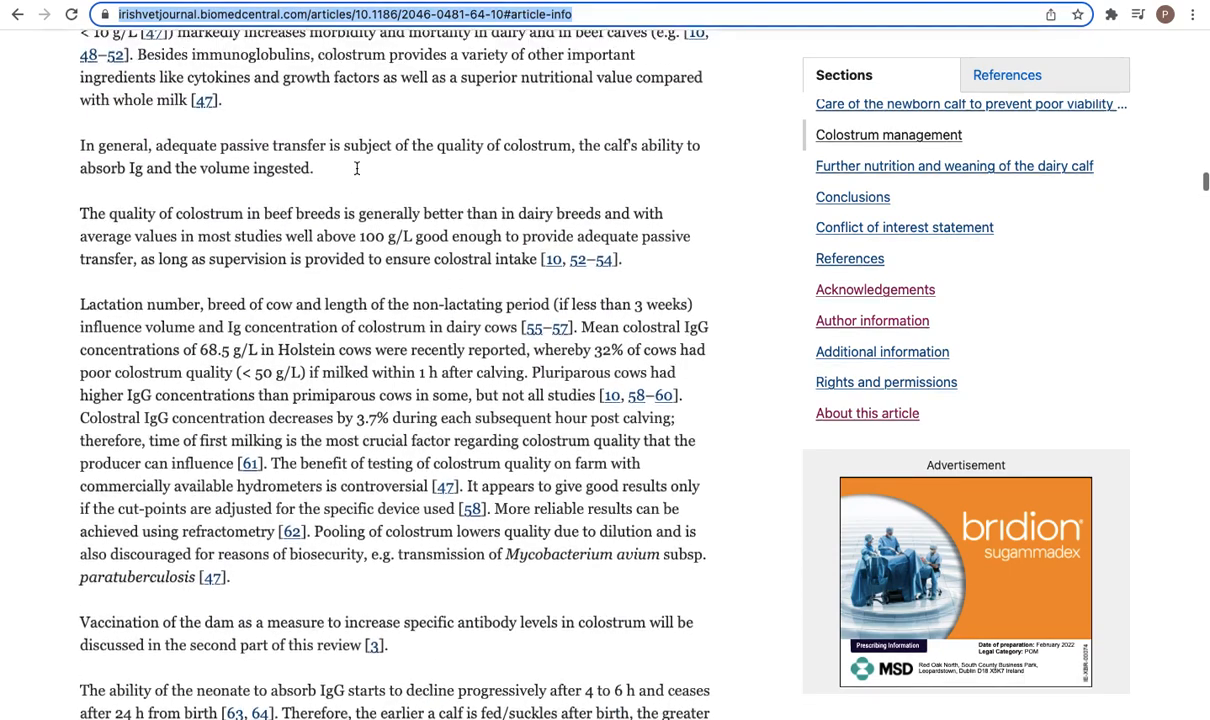
left_click(287, 471)
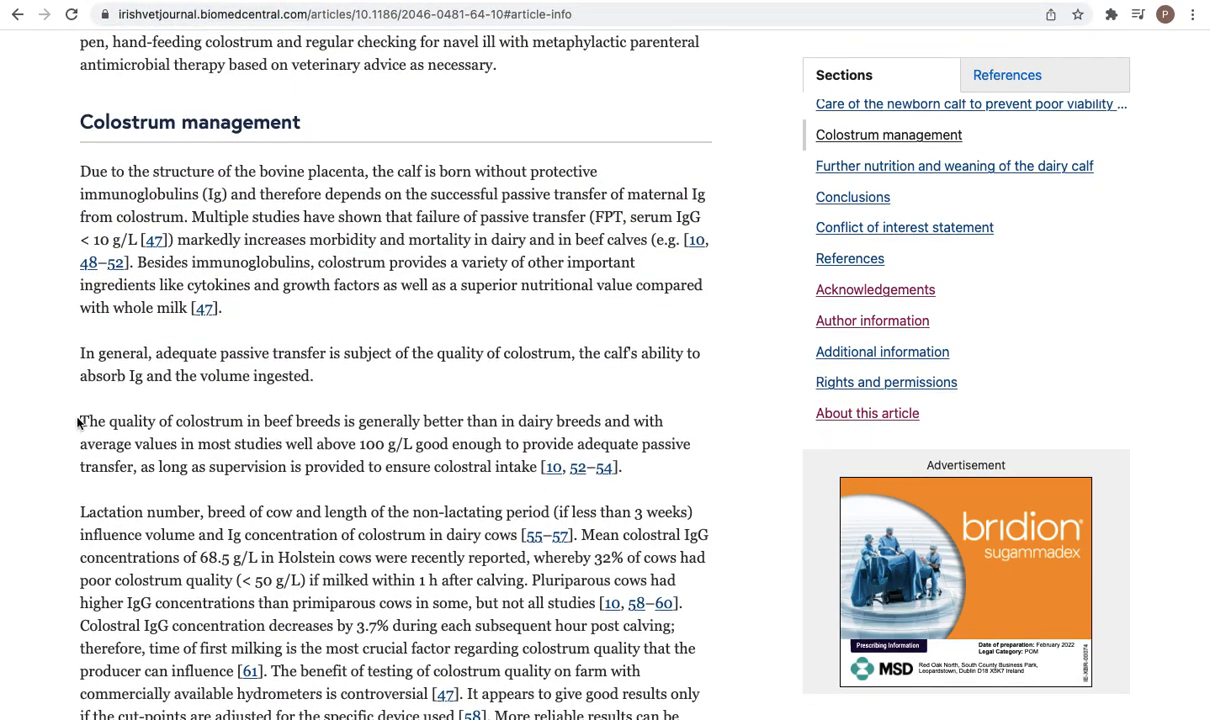
left_click_drag(78, 398, 605, 423)
key("super+c")
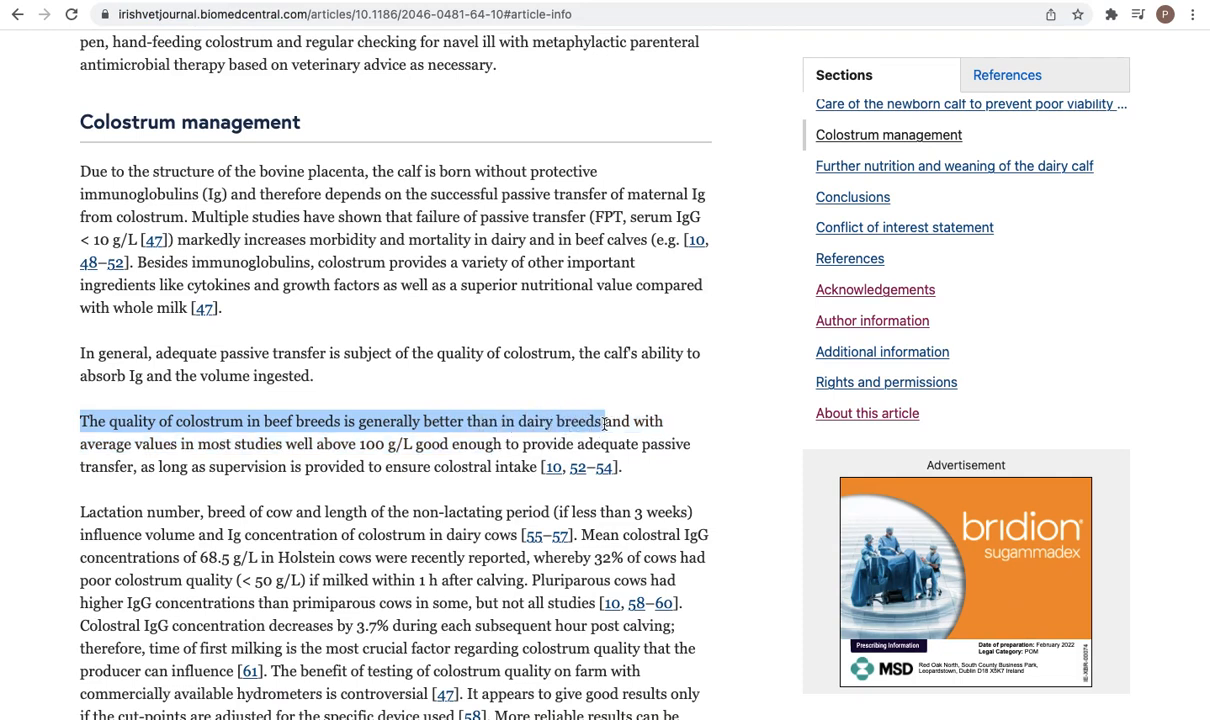
Step: Switch back to Word and paste the copied sentence in double quotation marks below the first paragraph
key("super+Tab")
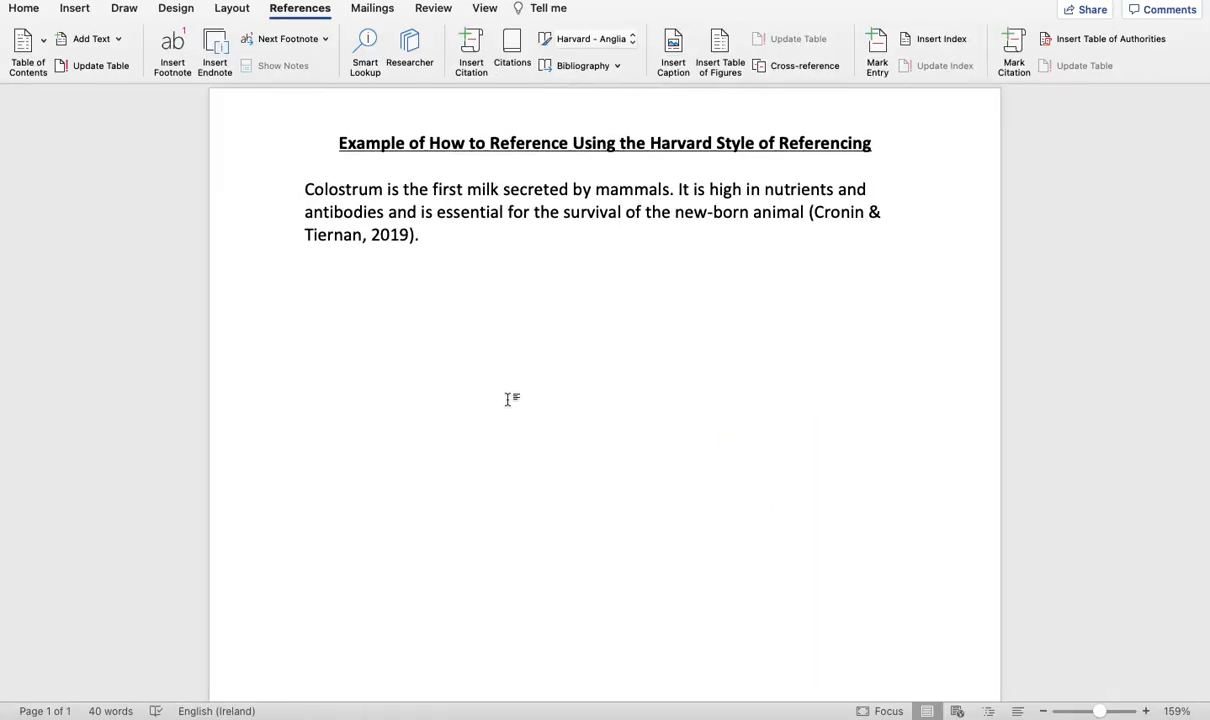
type("\"")
key("super+v")
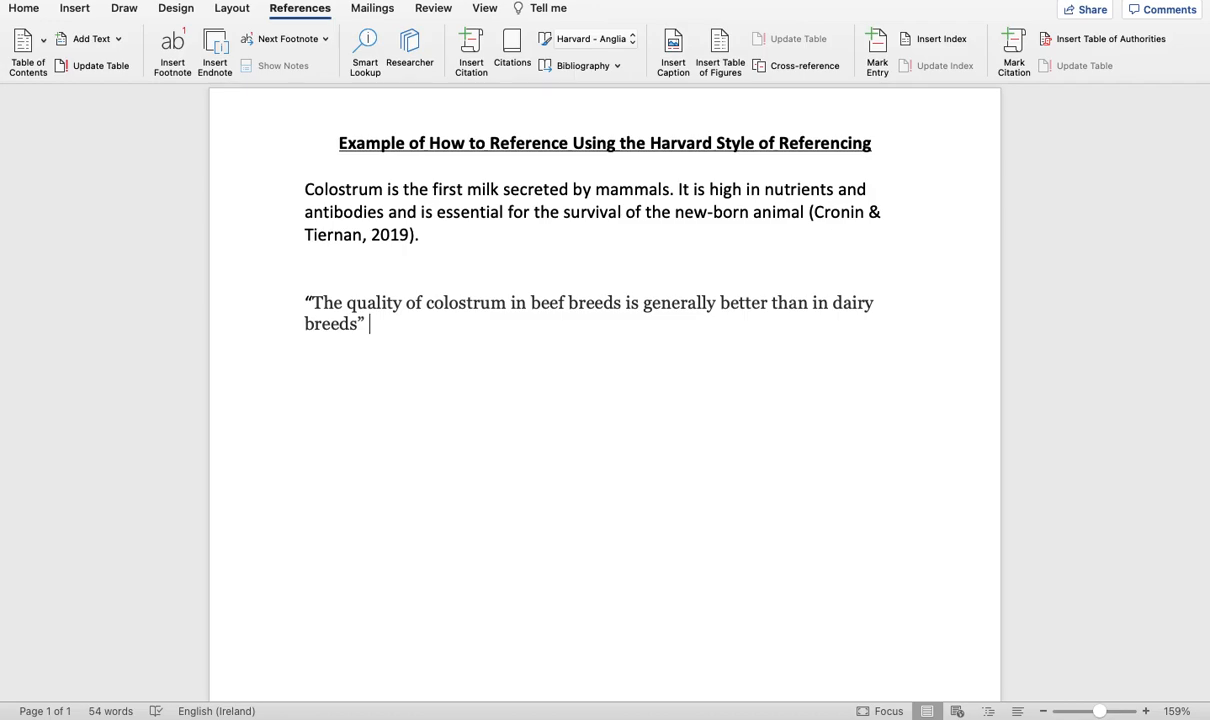
key("super+Tab")
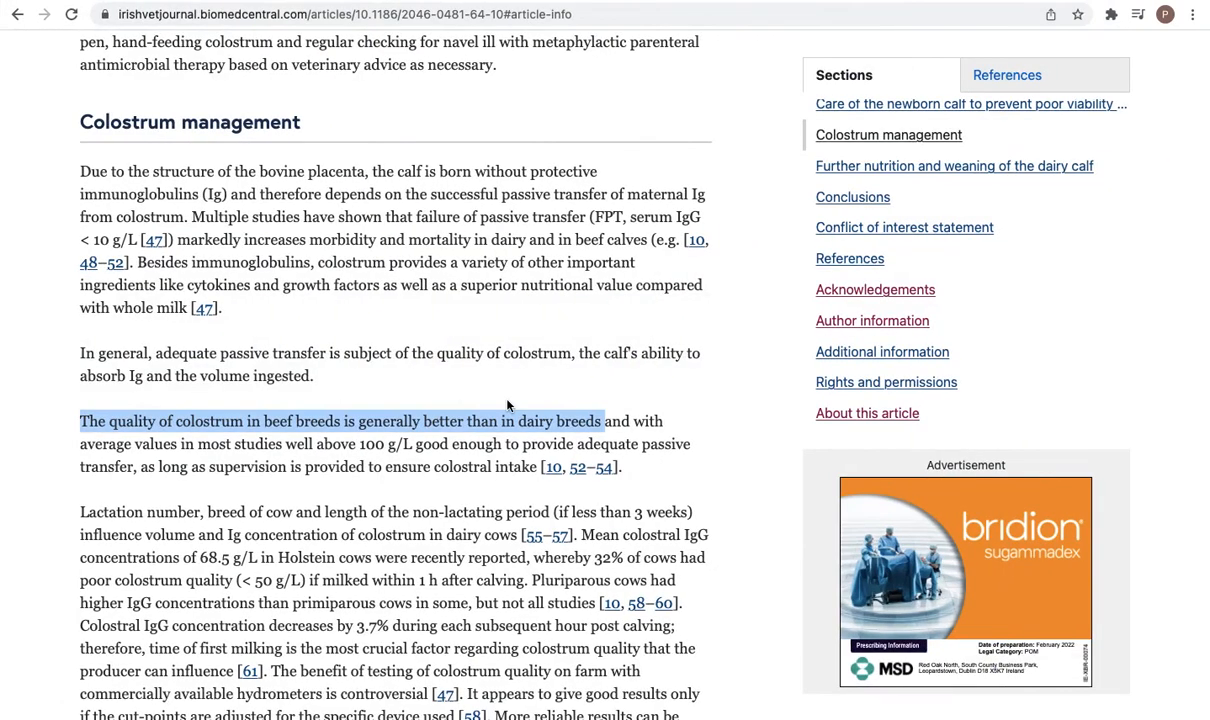
scroll(507, 404, "down", 10)
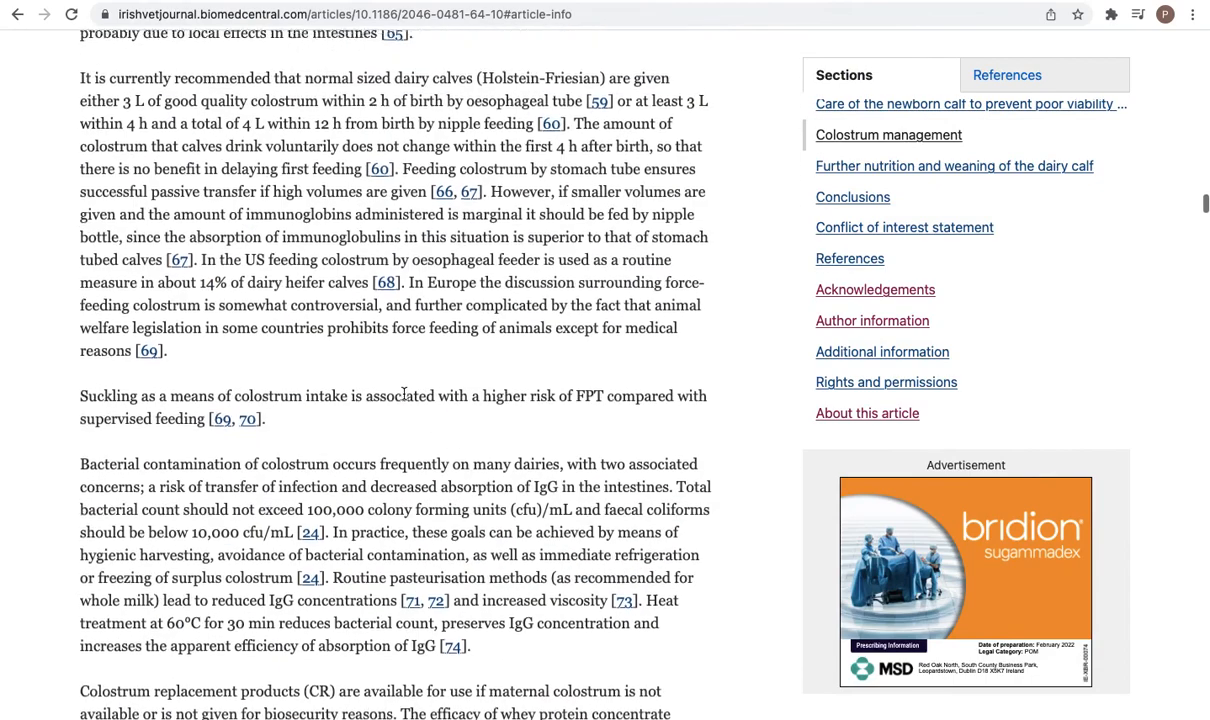
scroll(405, 400, "up", 1)
key("super+Tab")
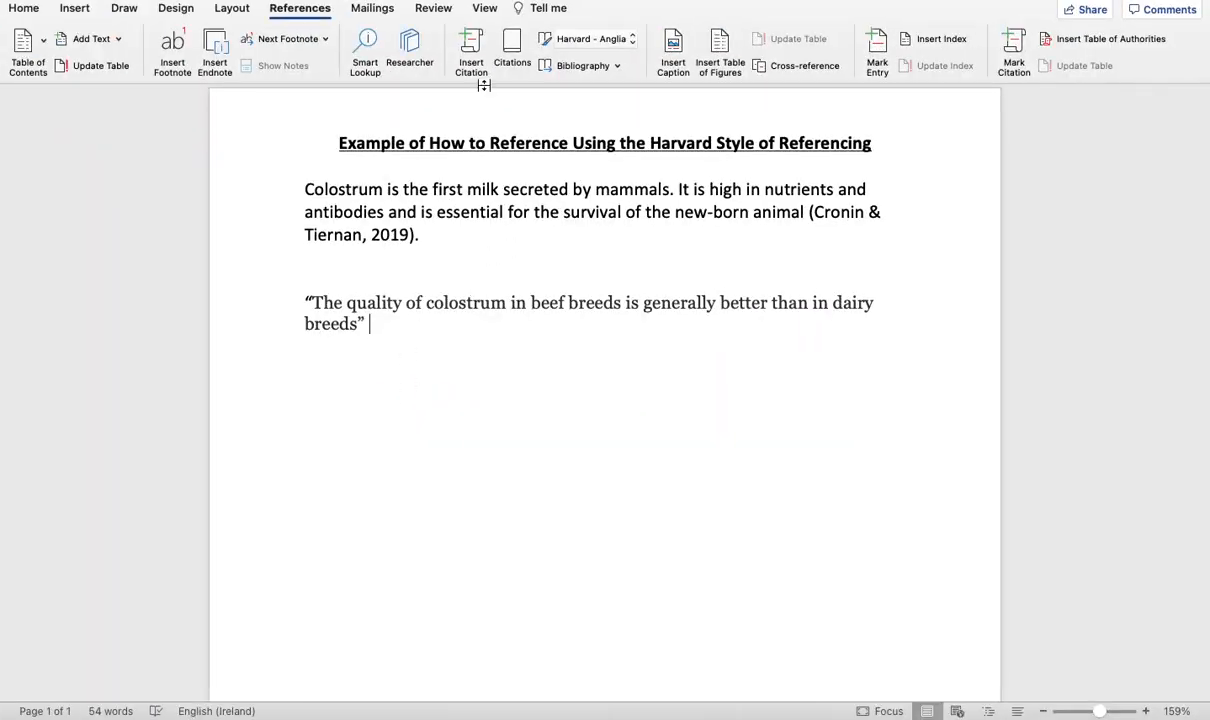
Step: Start a new citation source after the quoted sentence and set its type to Web site
left_click(458, 45)
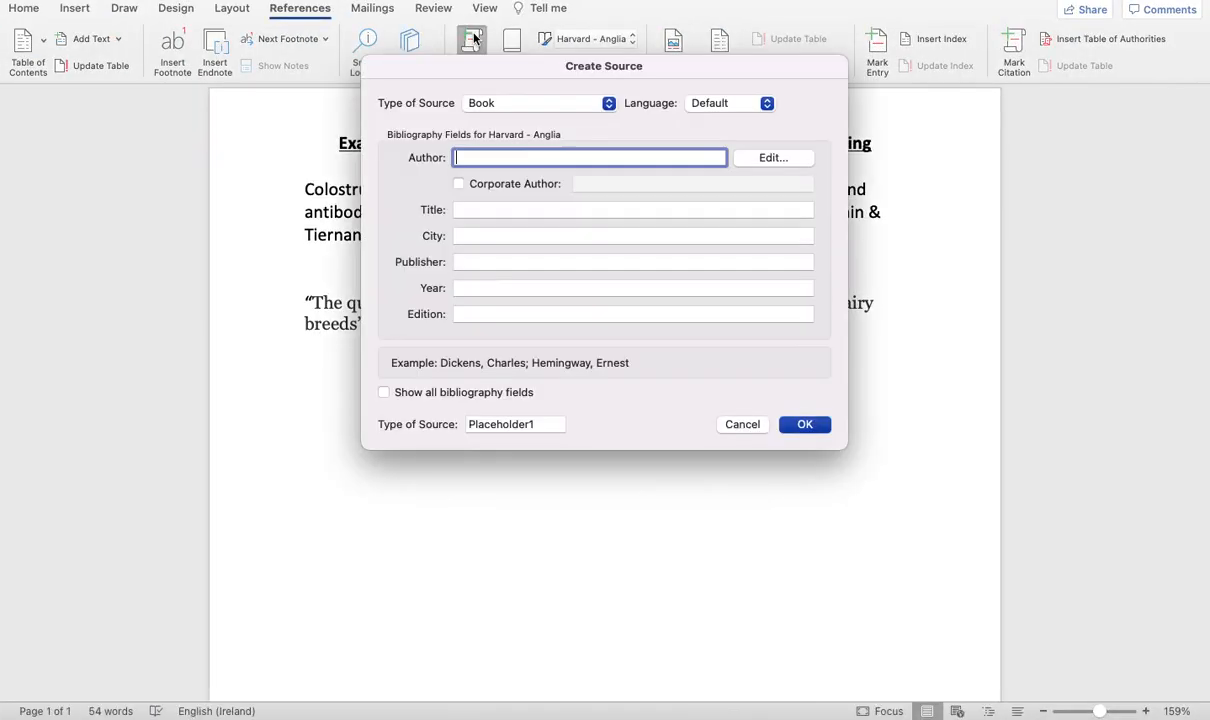
left_click(608, 103)
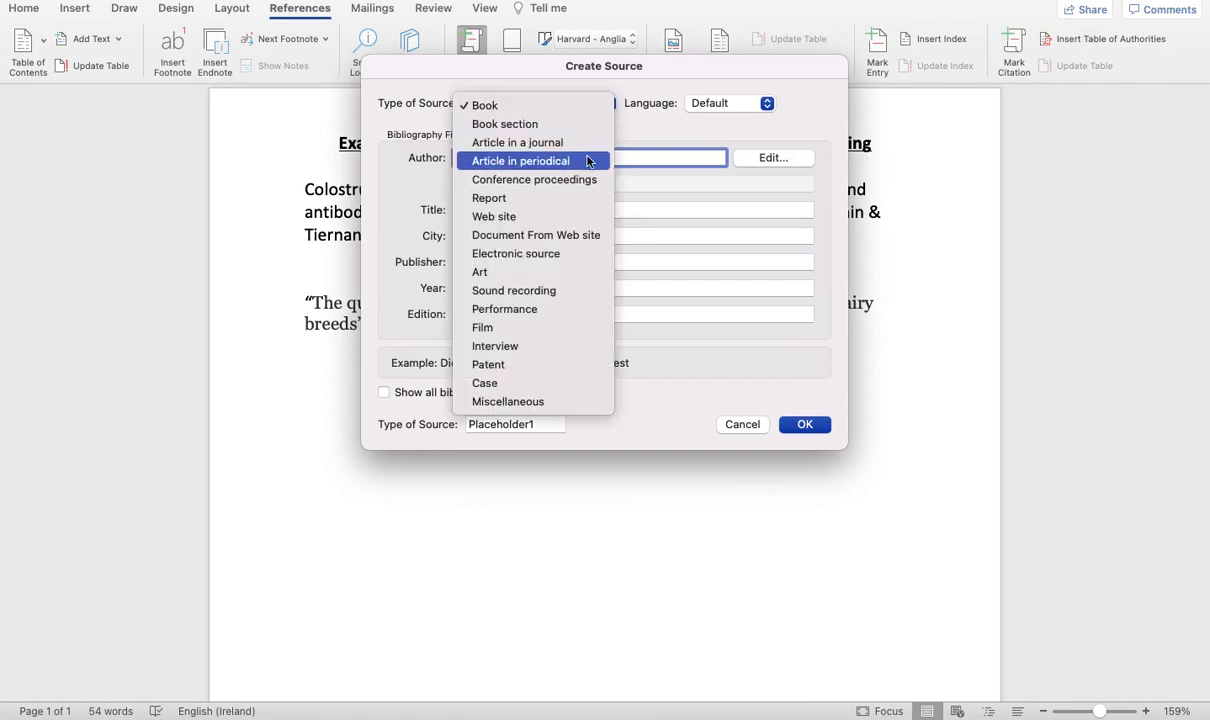
left_click(567, 219)
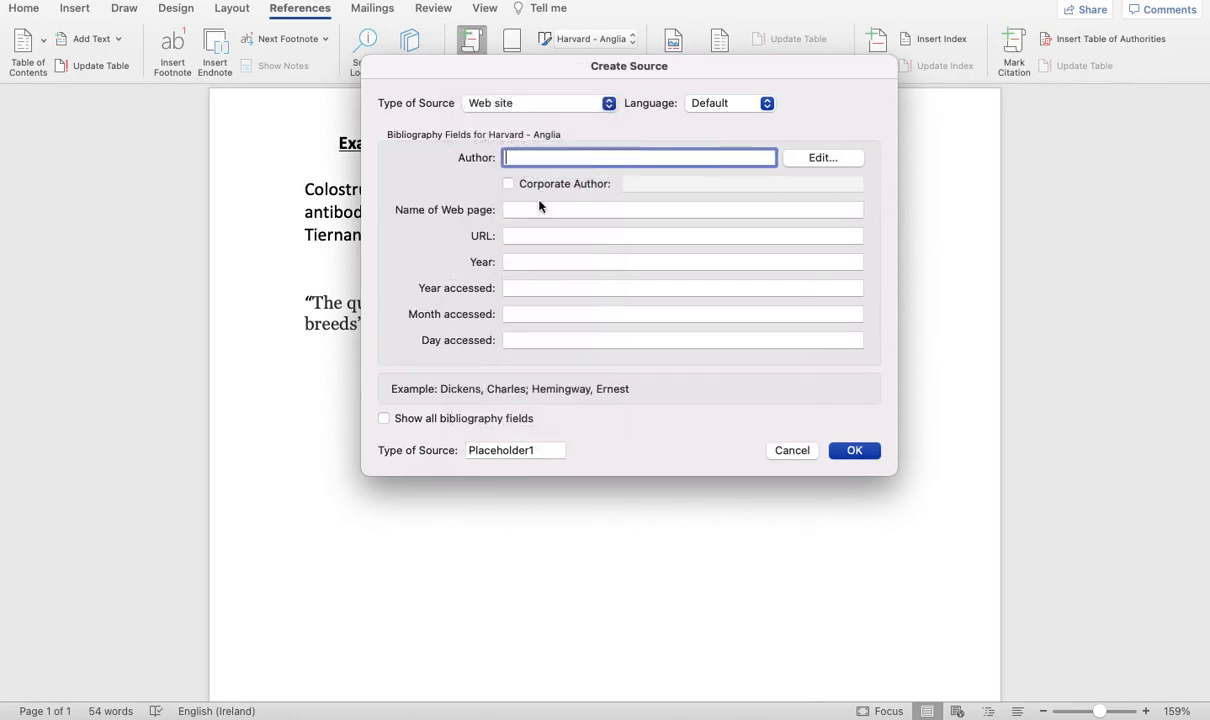
Step: Copy the authors' names from the article's Cite this article section in Chrome and paste them as the source's author in Word
key("super+Tab")
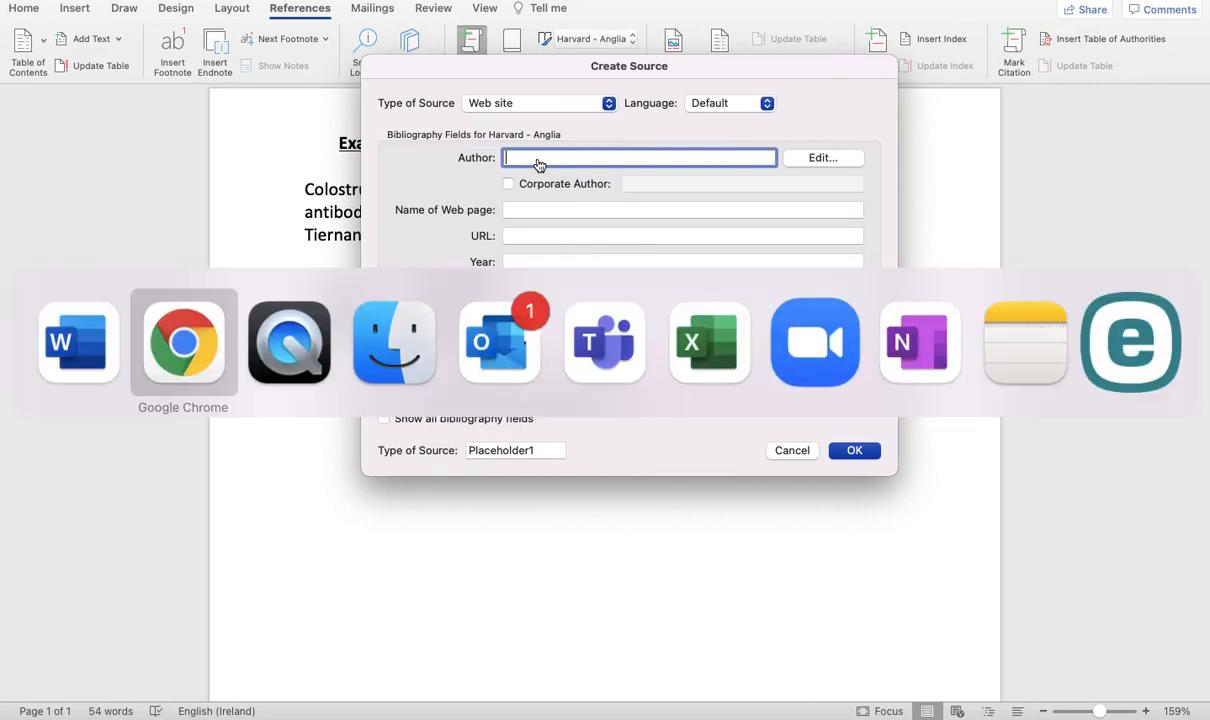
scroll(485, 435, "down", 10)
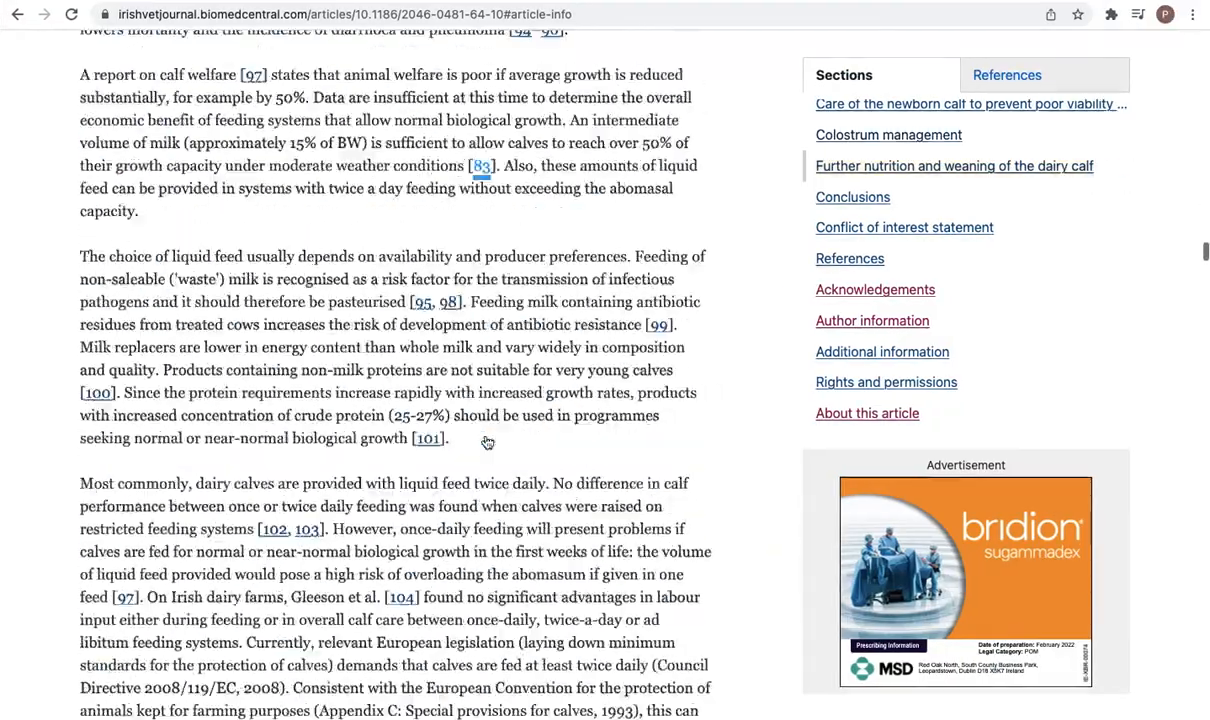
scroll(485, 437, "down", 4)
scroll(485, 437, "up", 6)
scroll(486, 438, "down", 12)
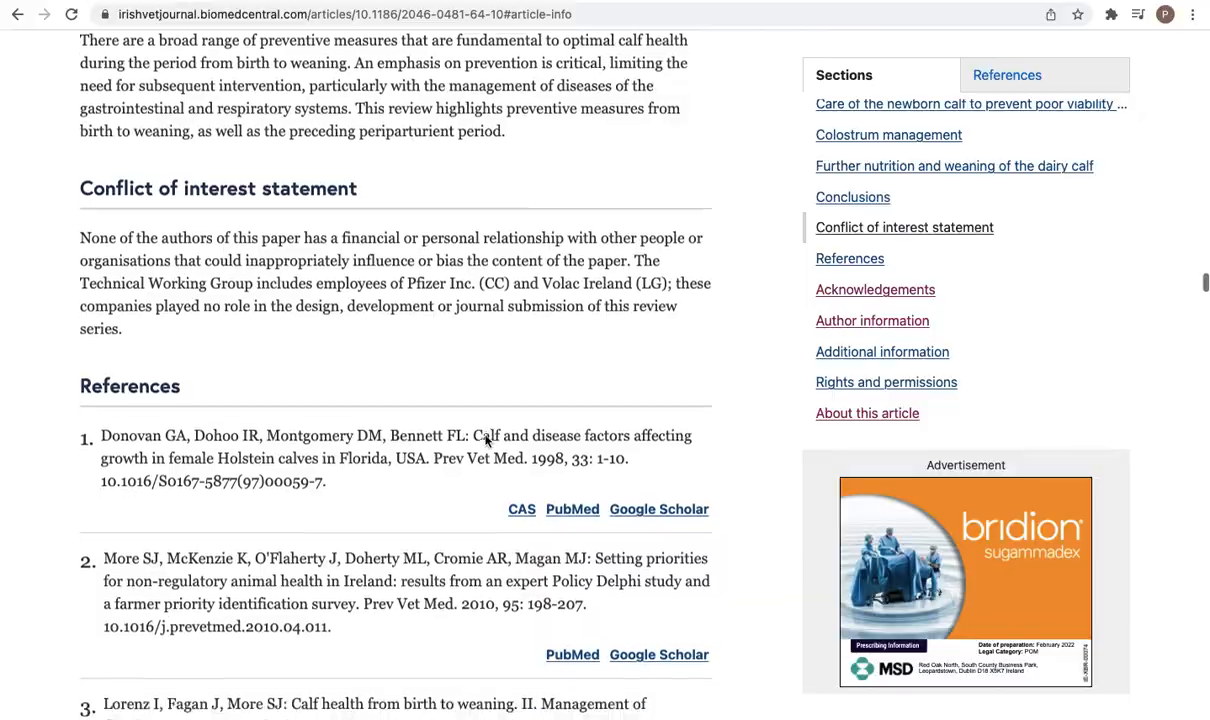
scroll(486, 440, "down", 20)
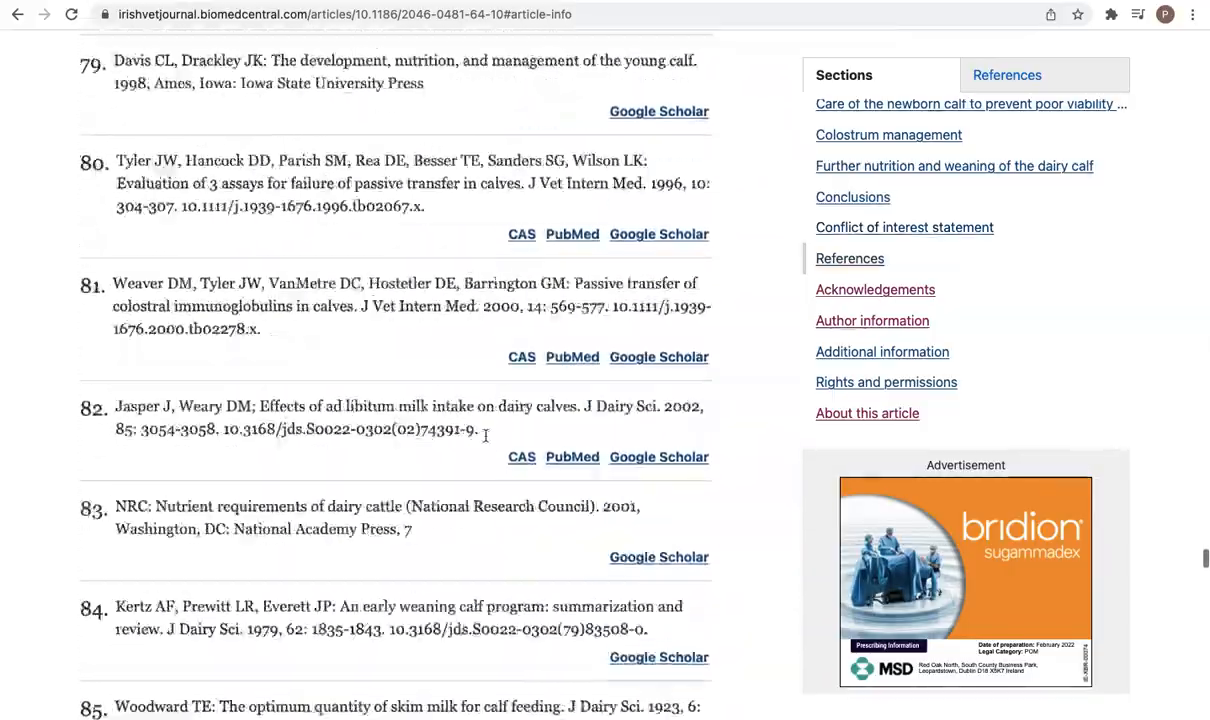
scroll(486, 437, "down", 20)
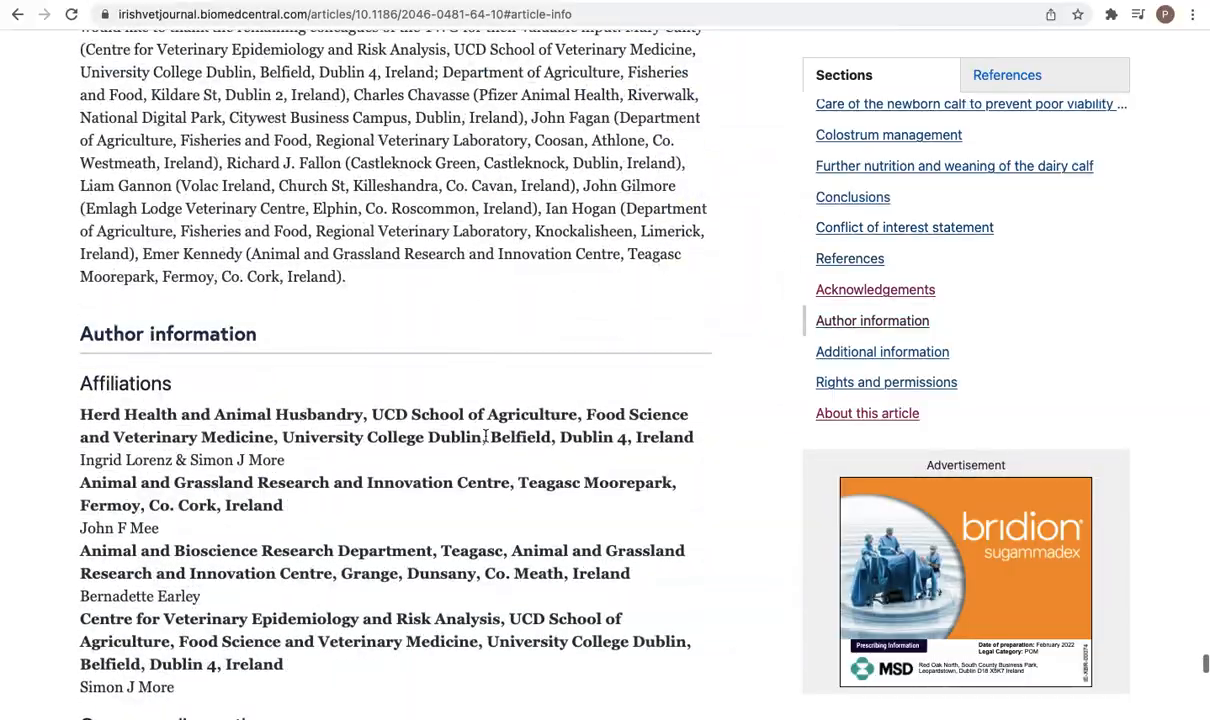
scroll(486, 437, "down", 10)
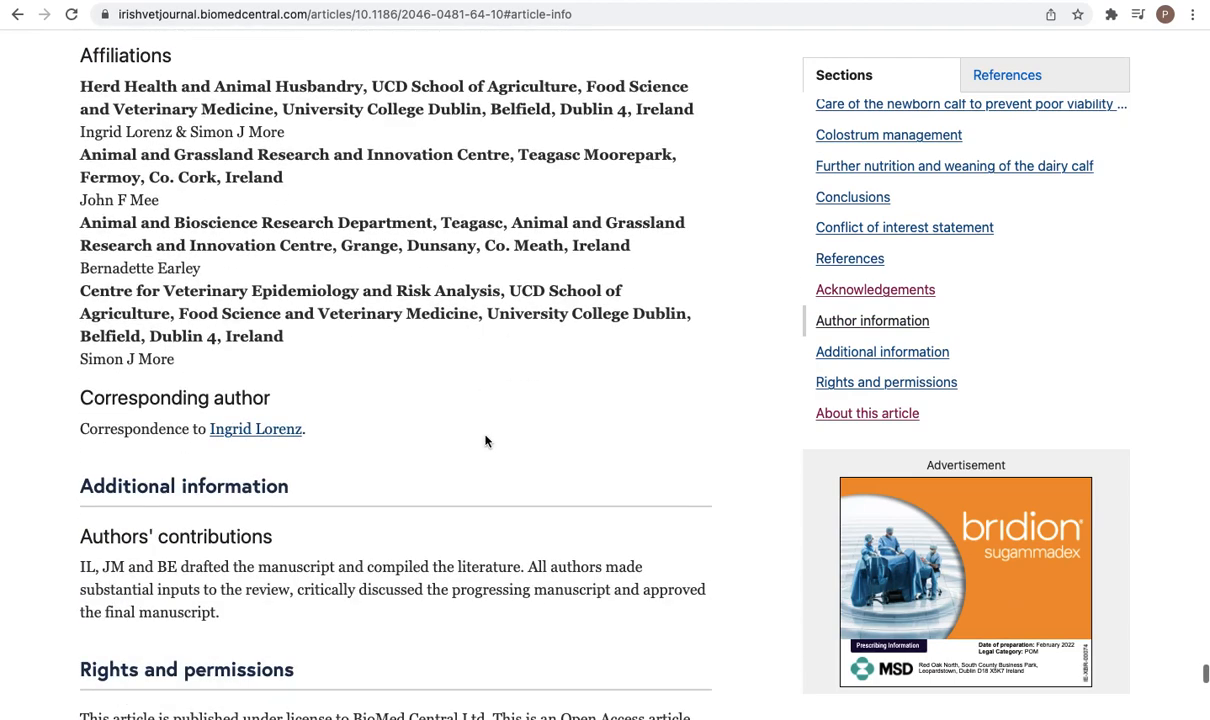
scroll(486, 441, "down", 4)
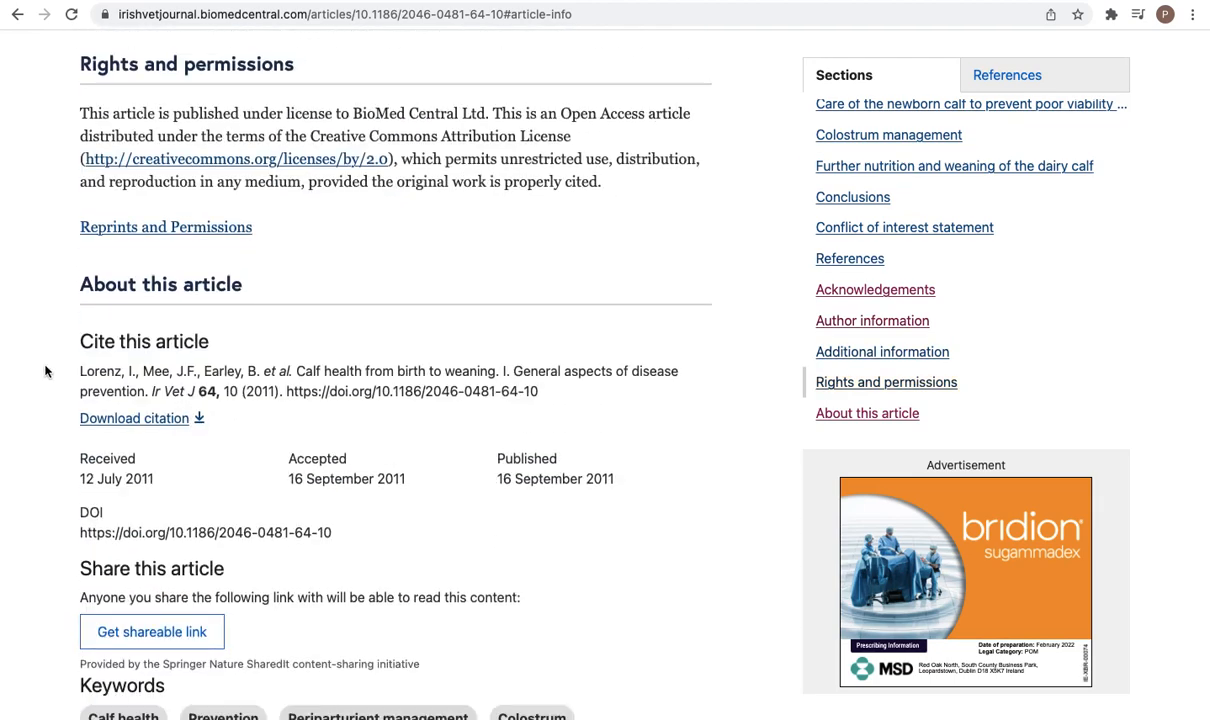
left_click_drag(80, 370, 291, 371)
key("super+c")
key("super+Tab")
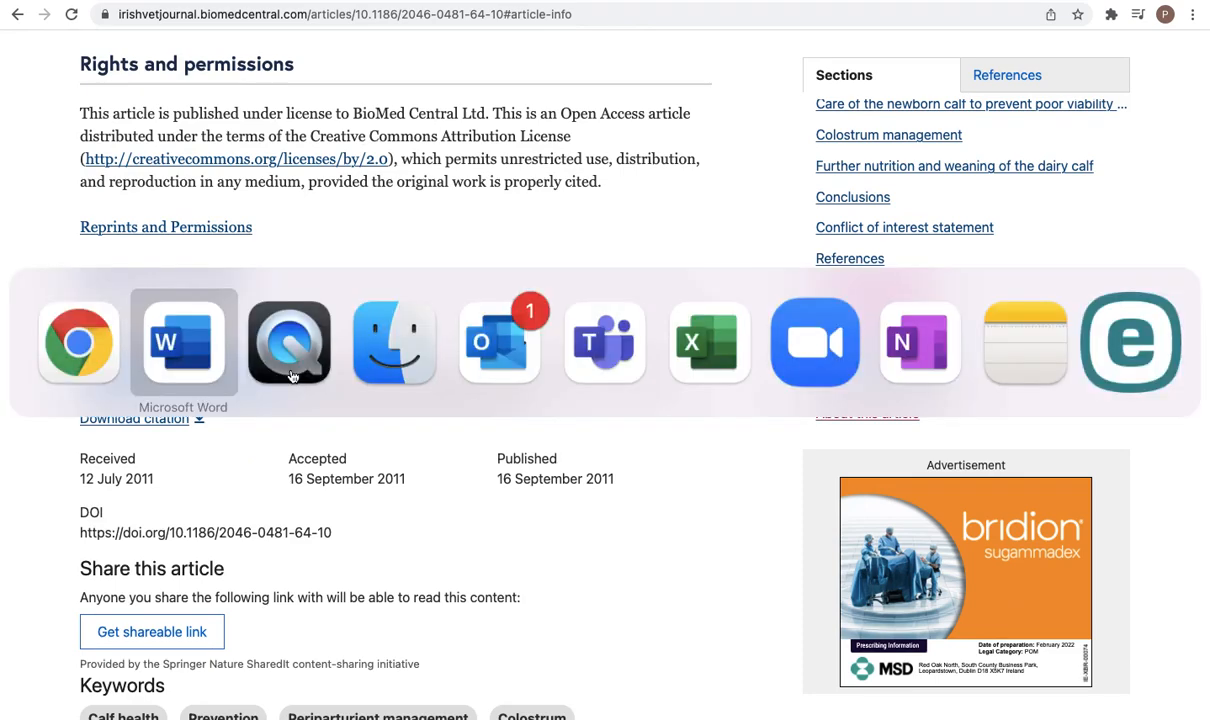
key("super+v")
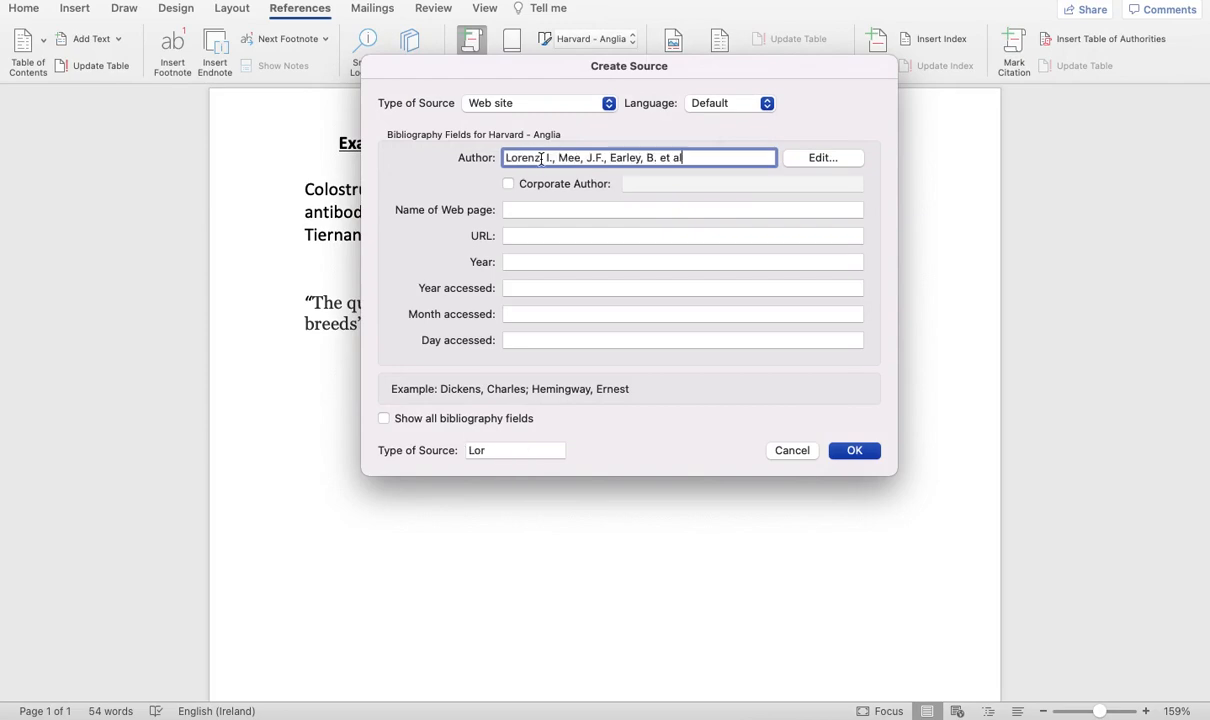
Step: Copy "Irish Veterinary Journal" from the end of the article page in Chrome and paste it as the source's web page name in Word
left_click(532, 210)
key("super+Tab")
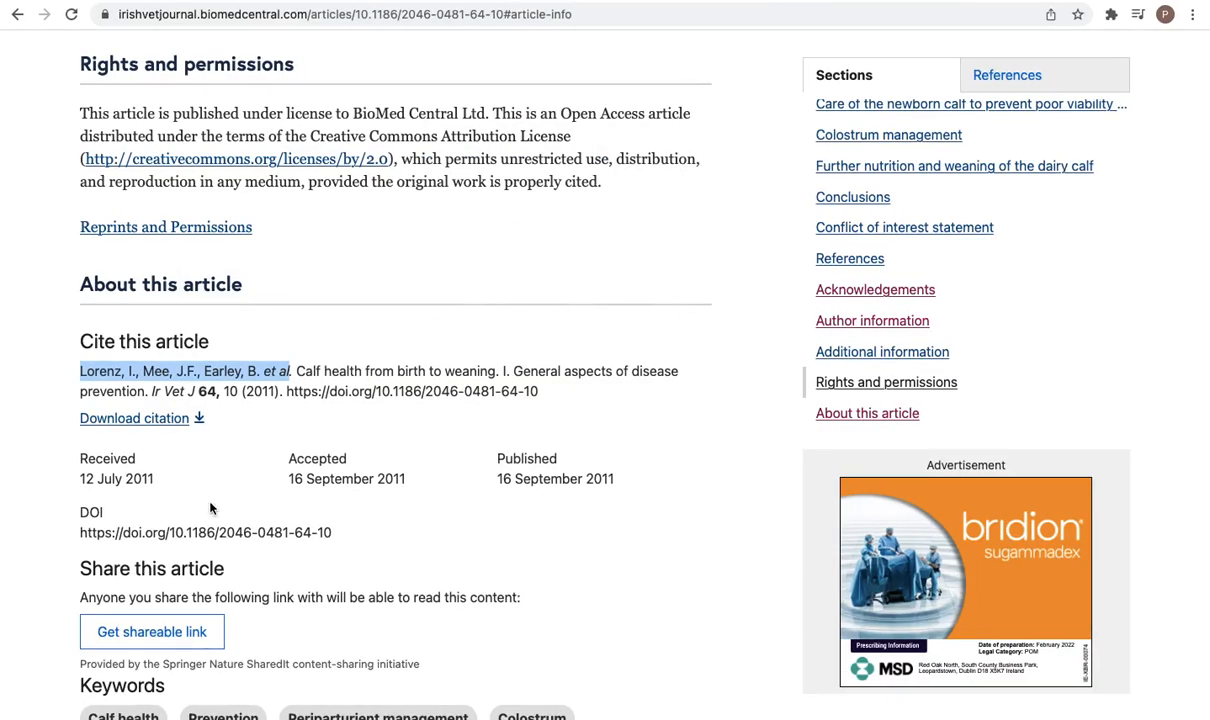
scroll(211, 505, "down", 5)
scroll(211, 505, "down", 3)
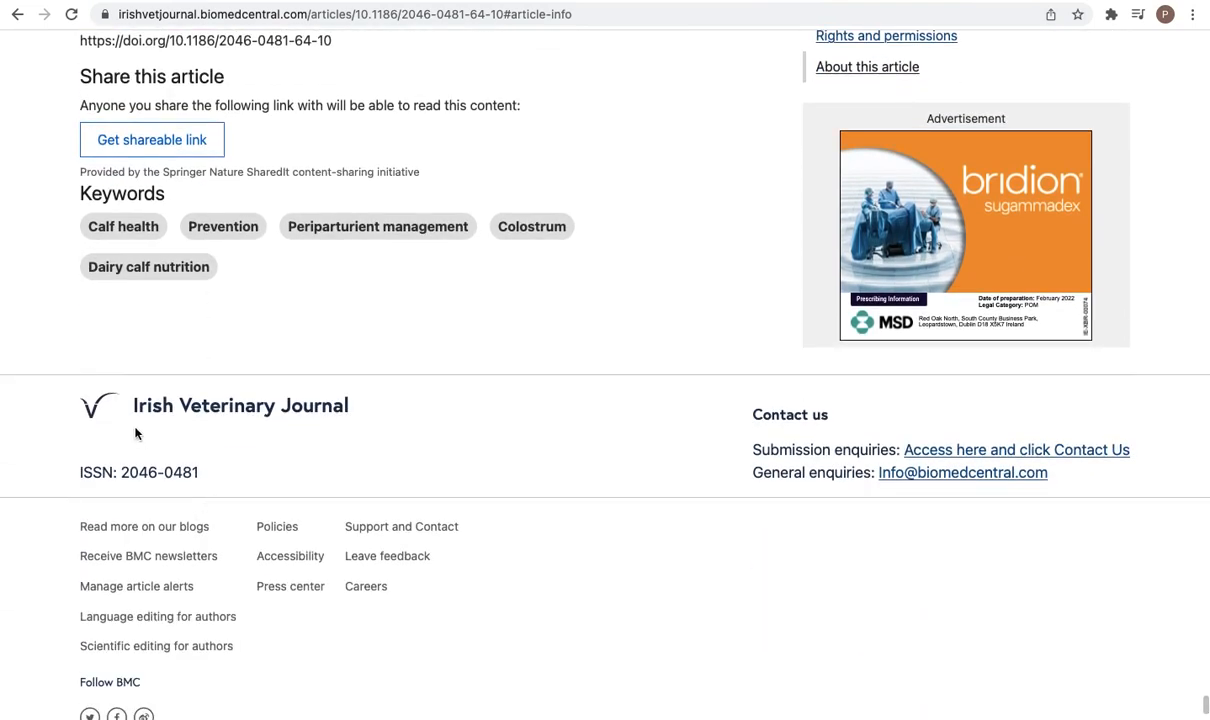
left_click_drag(137, 405, 352, 411)
key("super+c")
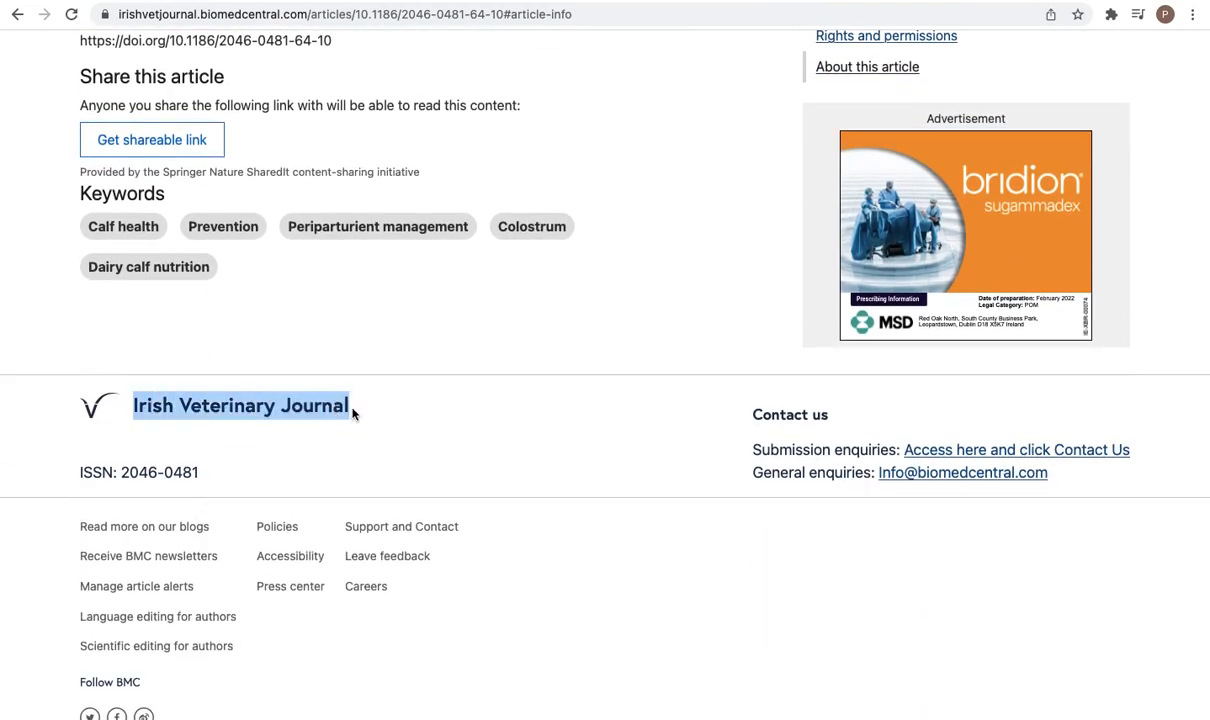
key("super+Tab")
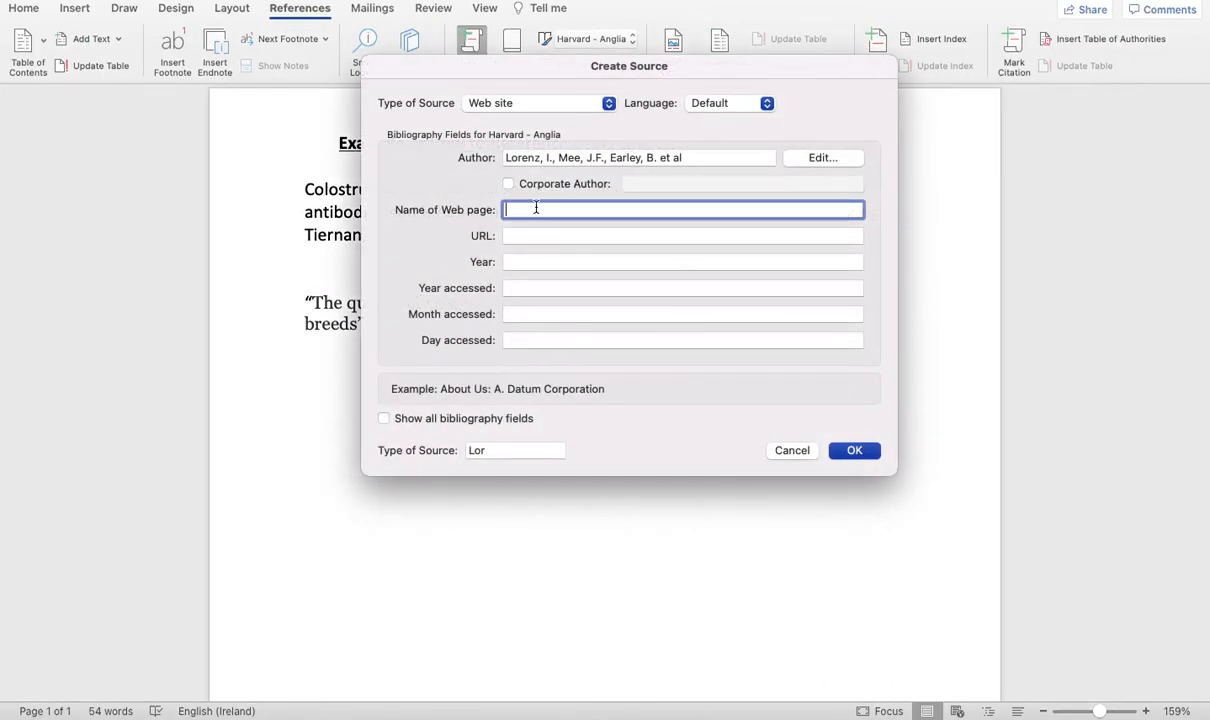
key("super+v")
Step: Copy the article's web address from Chrome and paste it as the source's URL in Word
left_click(536, 234)
key("super+Tab")
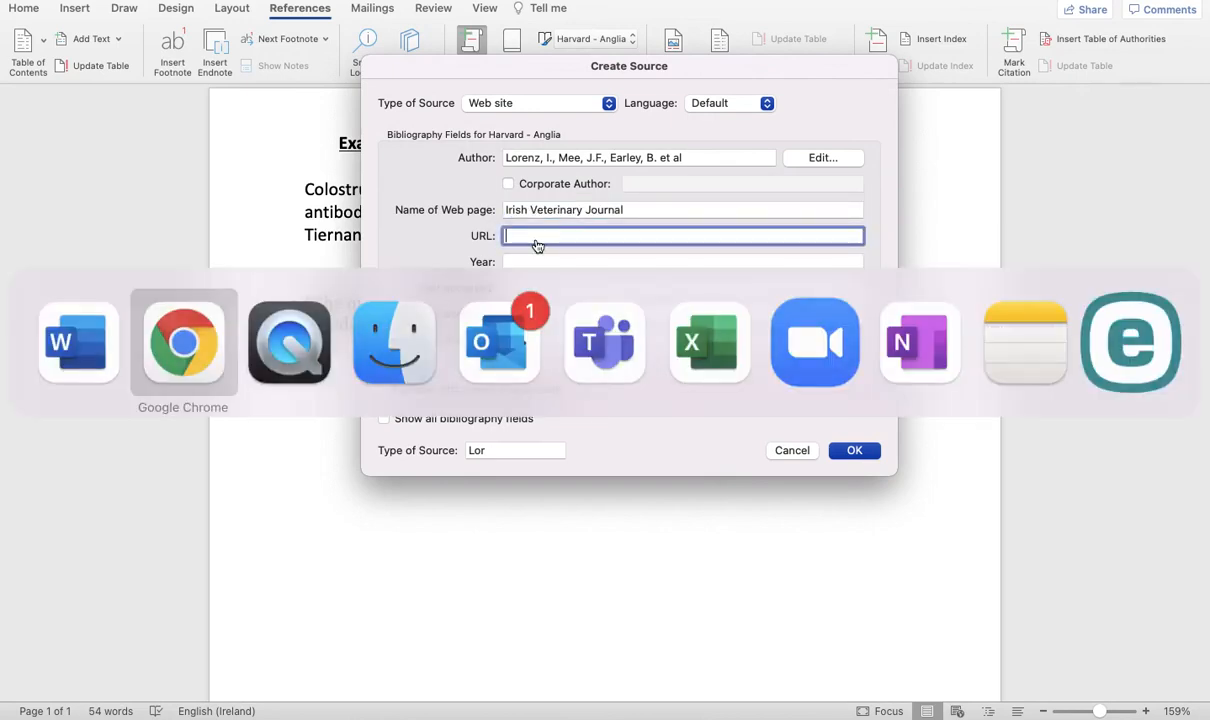
left_click(389, 9)
key("super+c")
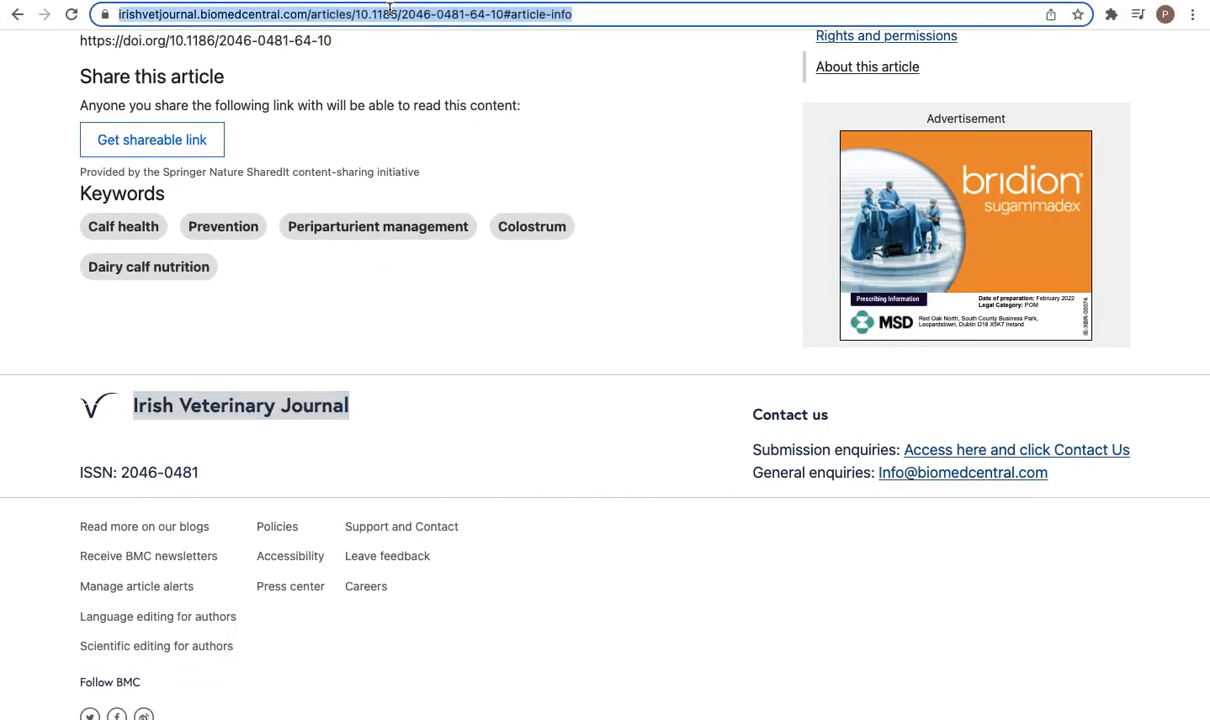
key("super+Tab")
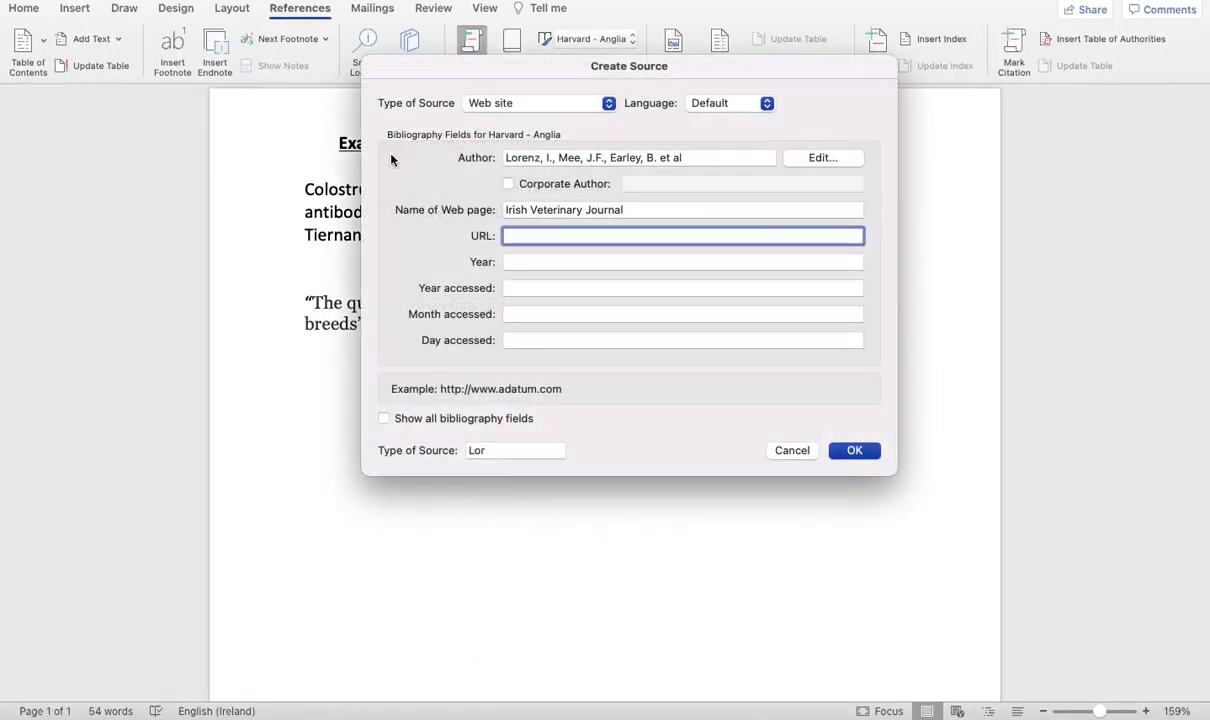
key("super+v")
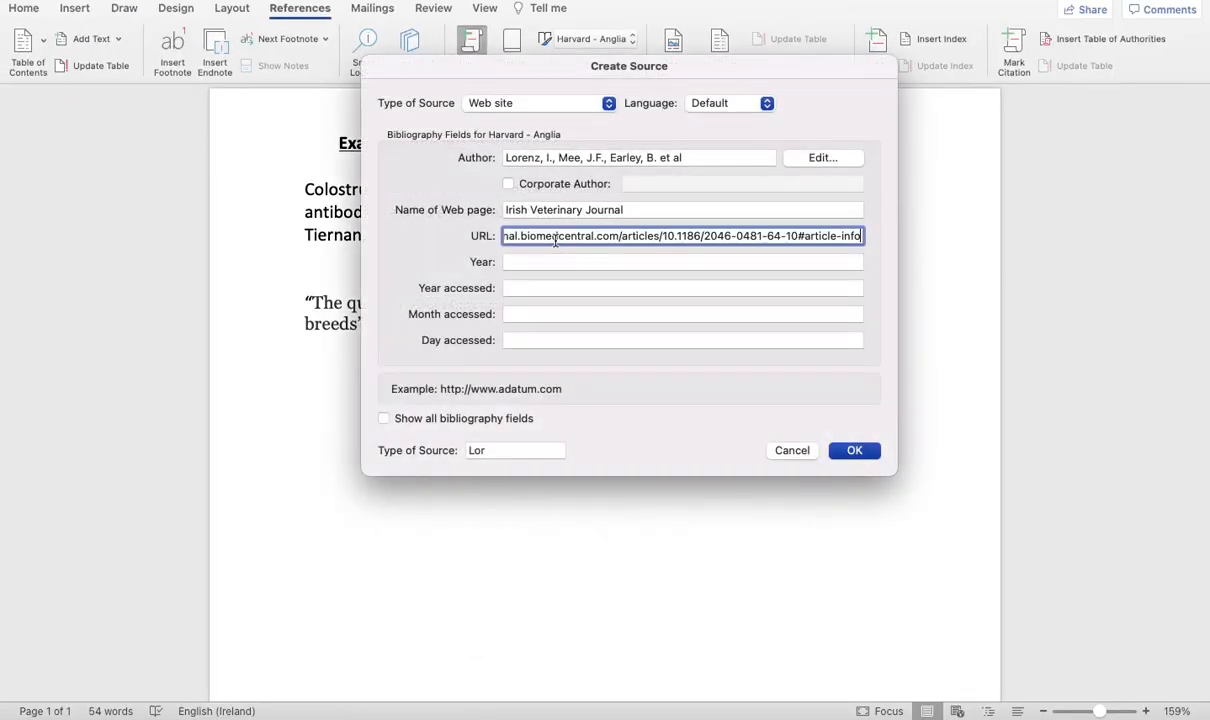
Step: Check the article's publication date in Chrome and set the source's year to 2011 in Word
left_click(553, 262)
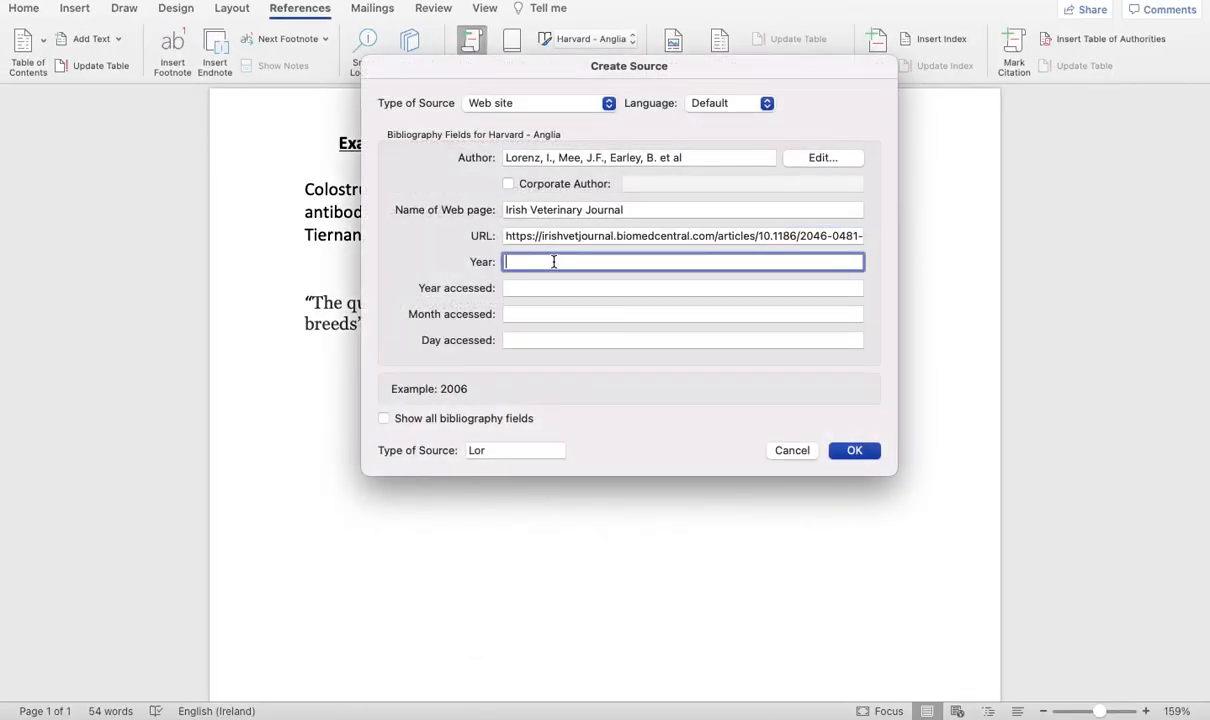
key("super+Tab")
scroll(462, 248, "up", 5)
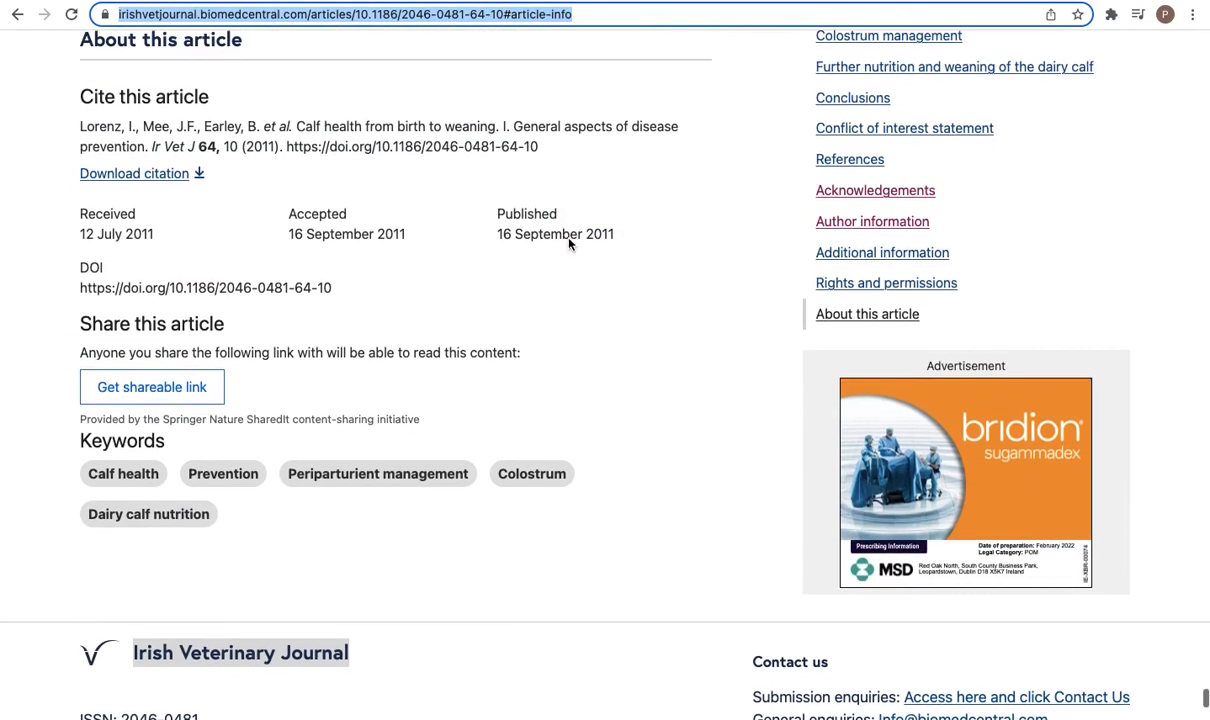
left_click_drag(503, 234, 630, 241)
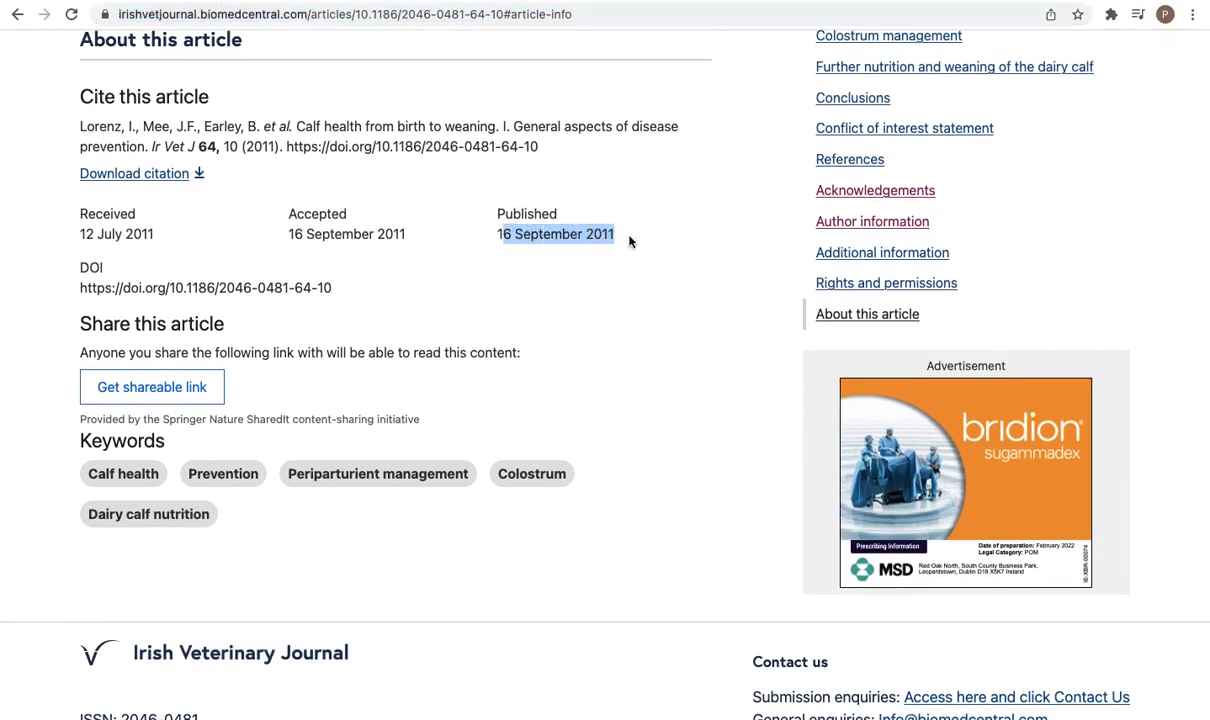
key("super+Tab")
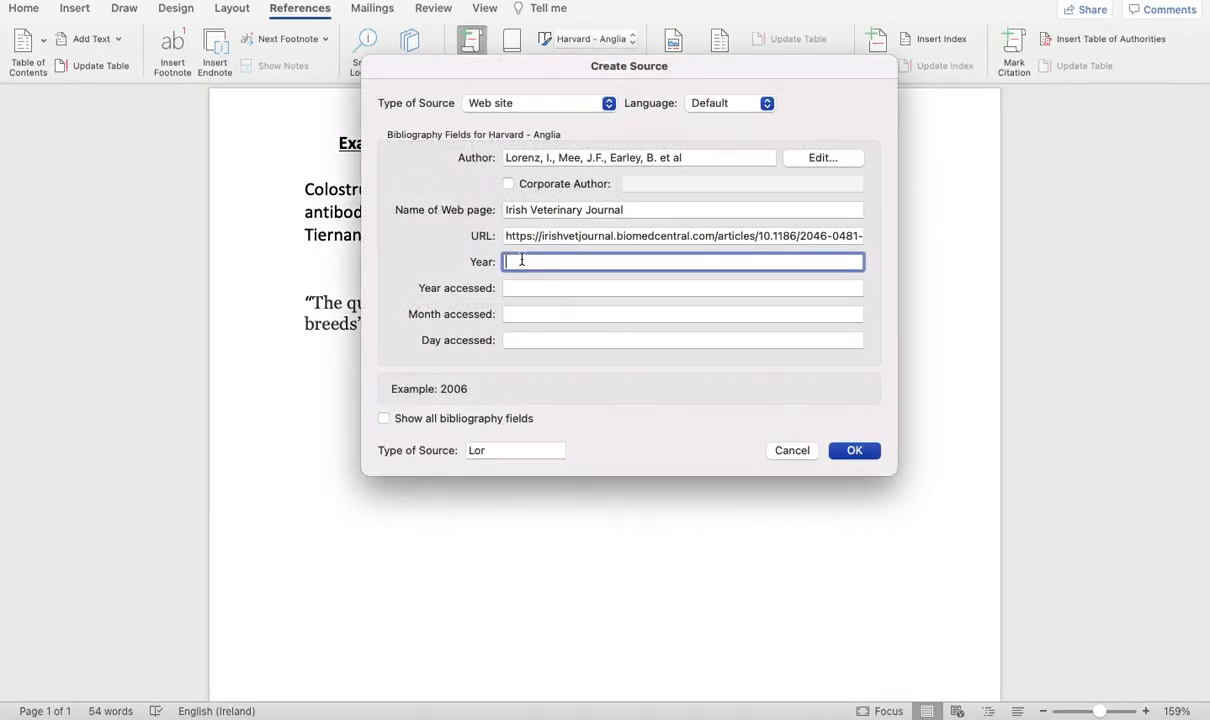
type("2011")
Step: Set the access date to year 2022, month March, day 8th, and insert the citation after the quoted sentence
left_click(527, 288)
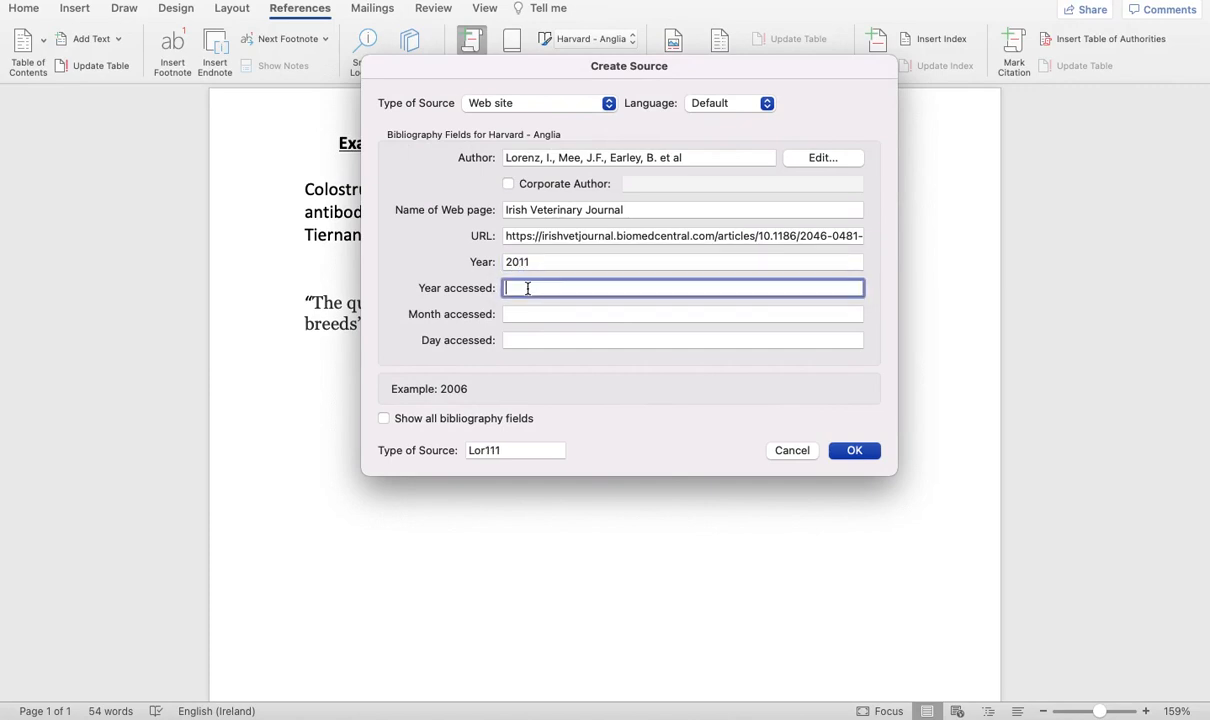
type("2022")
left_click(523, 316)
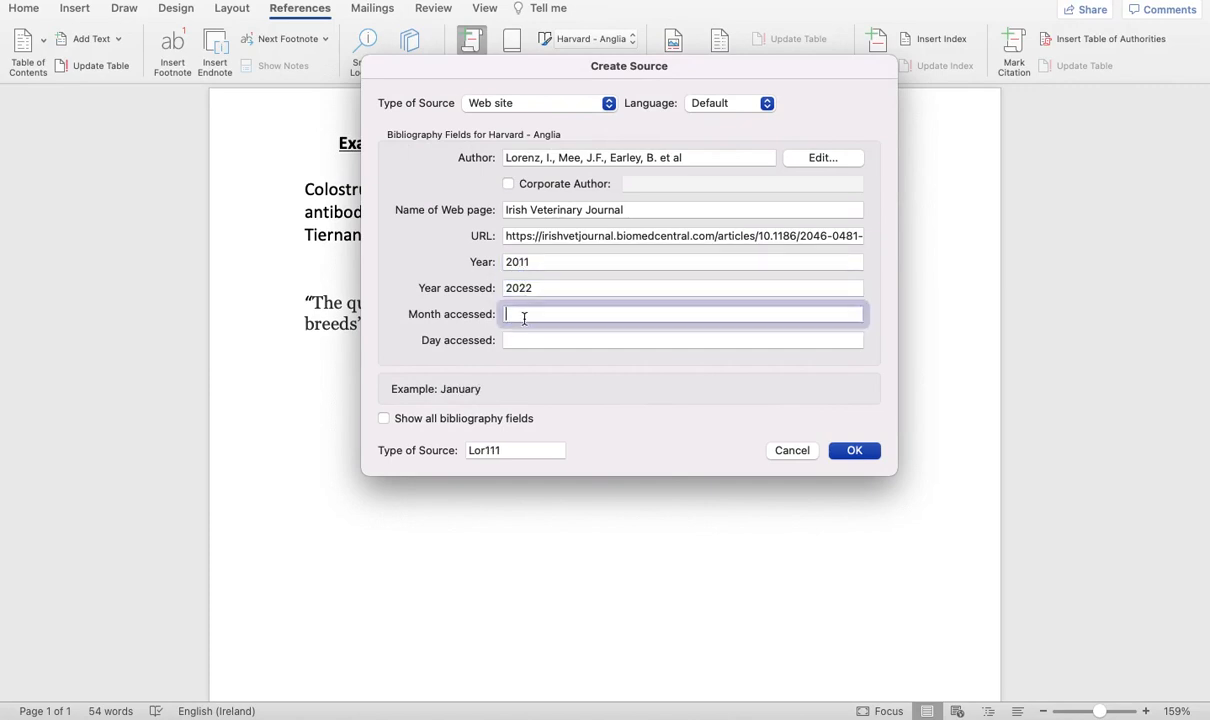
type("March")
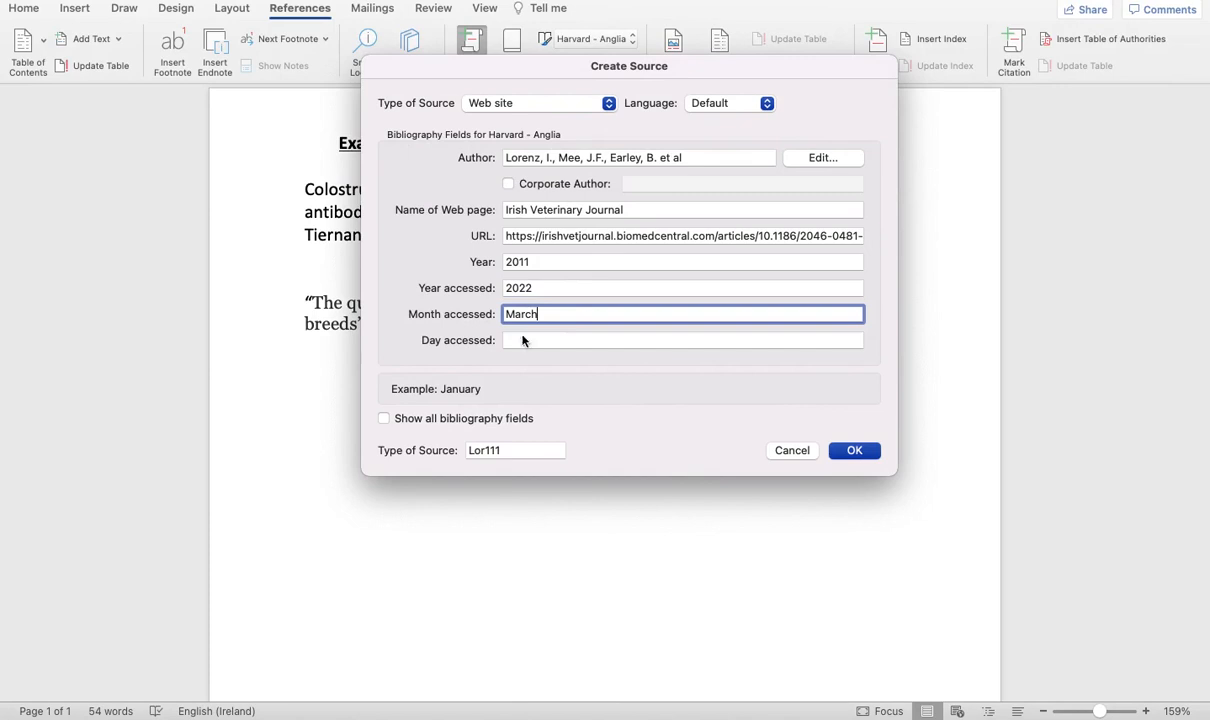
left_click(522, 341)
type("8th")
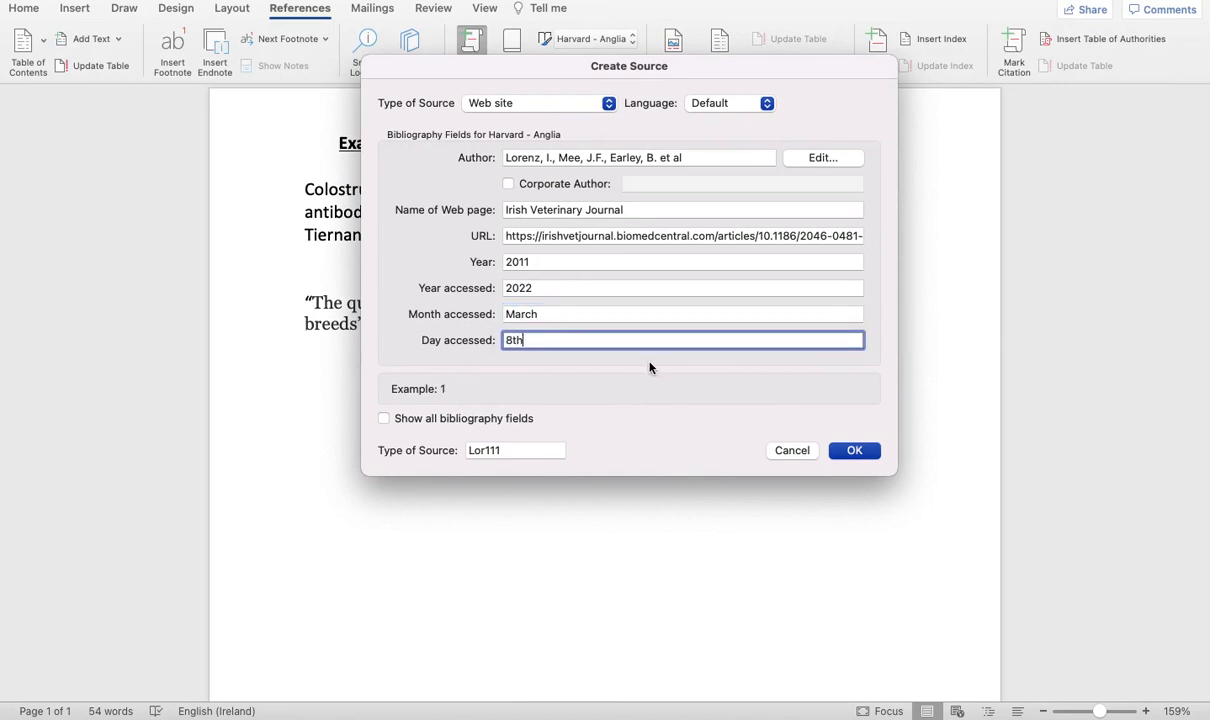
left_click(852, 450)
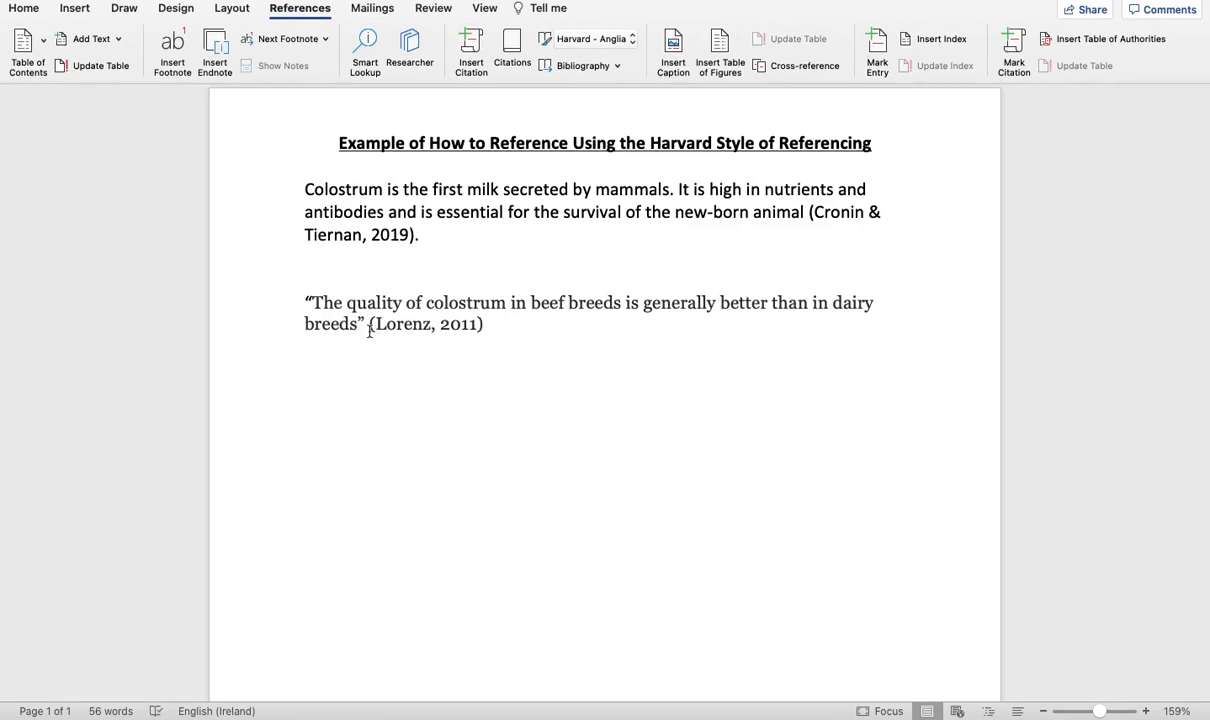
left_click_drag(509, 328, 368, 326)
Step: Add a new paragraph below the quotation reading "63% of calf mortality is attributed to poor quality colostrum or lack of colostrum."
left_click(598, 352)
key("Return")
type("63% of calf mortal")
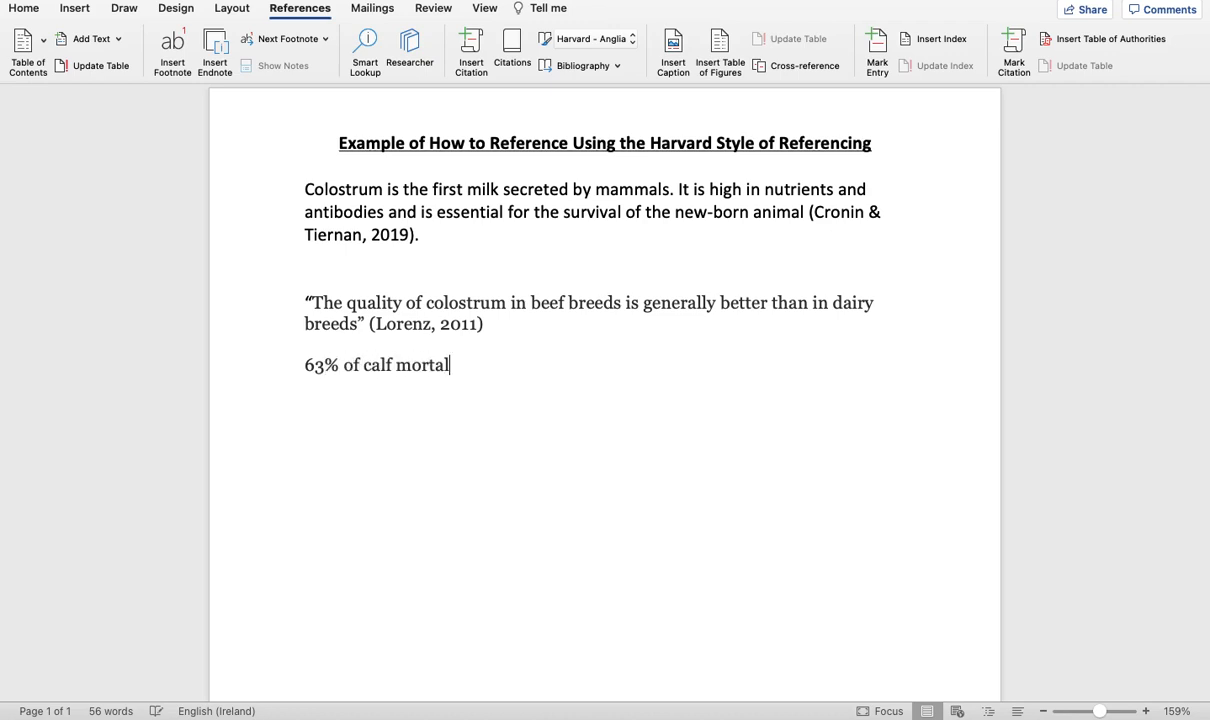
type("ity is attributed to ")
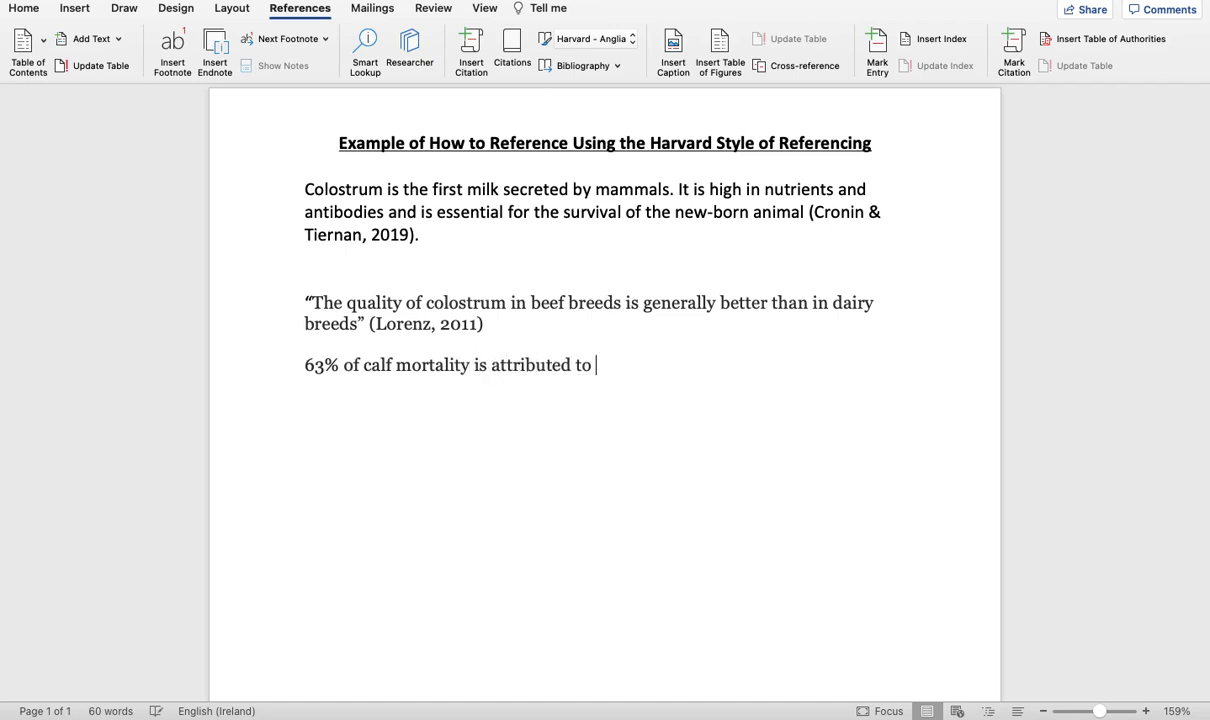
type("poor quality colostrum ")
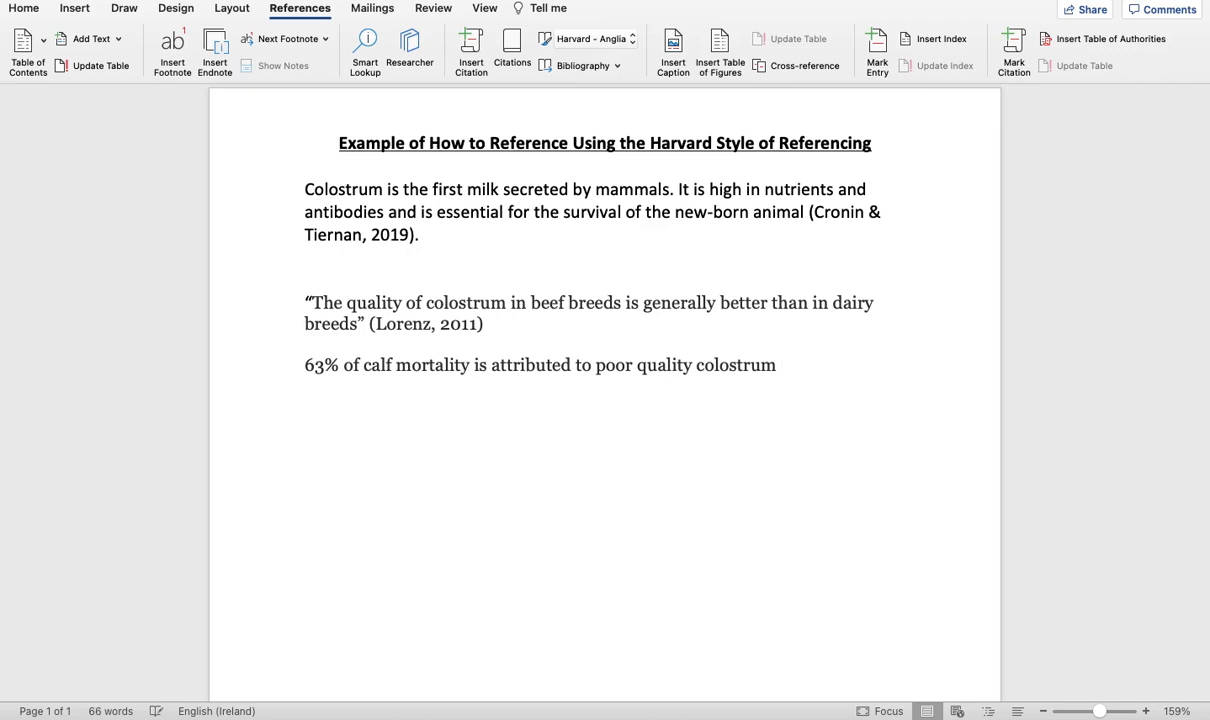
type("or lack of co")
type("lostru")
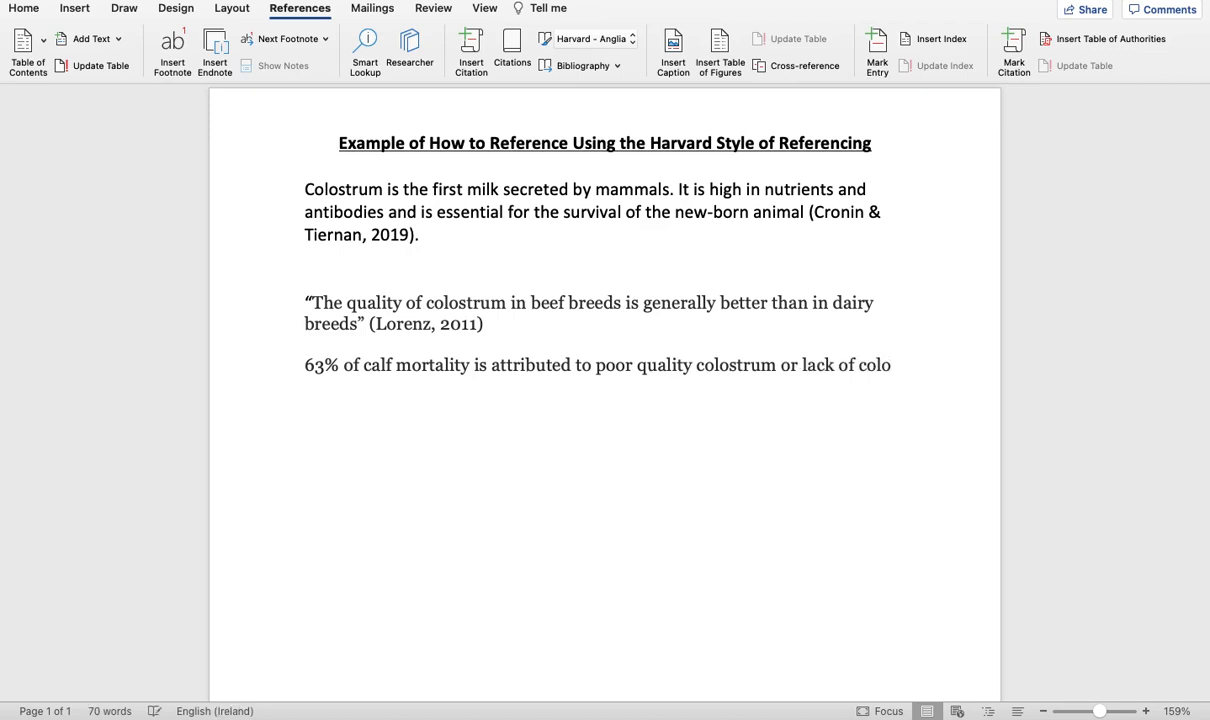
type("m")
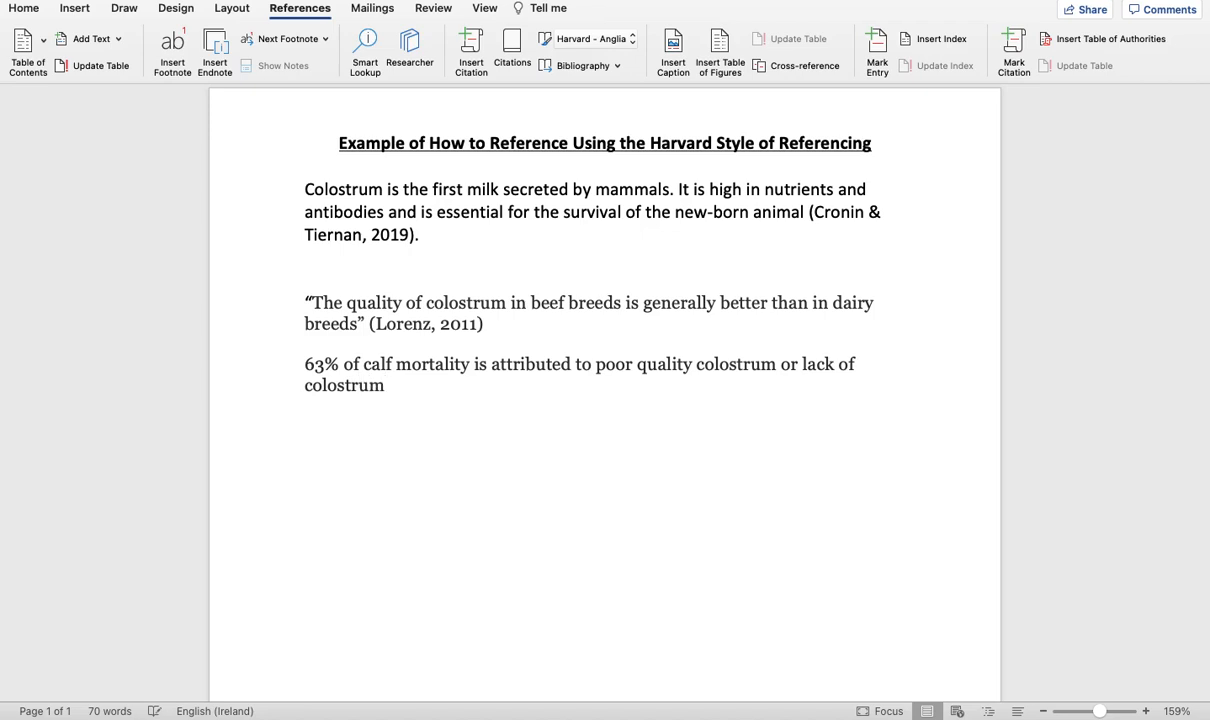
type(".")
Step: Create a new source for a citation at the end of the calf mortality sentence, with the source type set to Interview
right_click(304, 362)
left_click(330, 345)
left_click_drag(304, 364, 410, 381)
left_click(413, 386)
key("BackSpace")
left_click(471, 46)
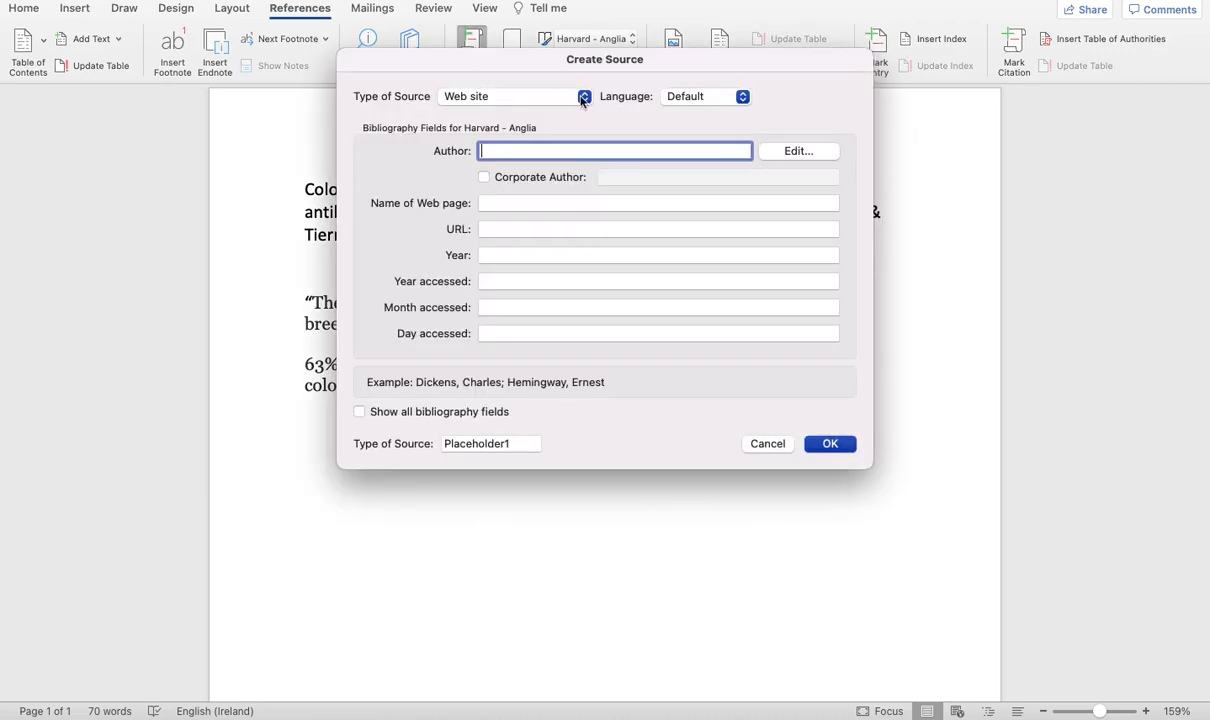
left_click(586, 97)
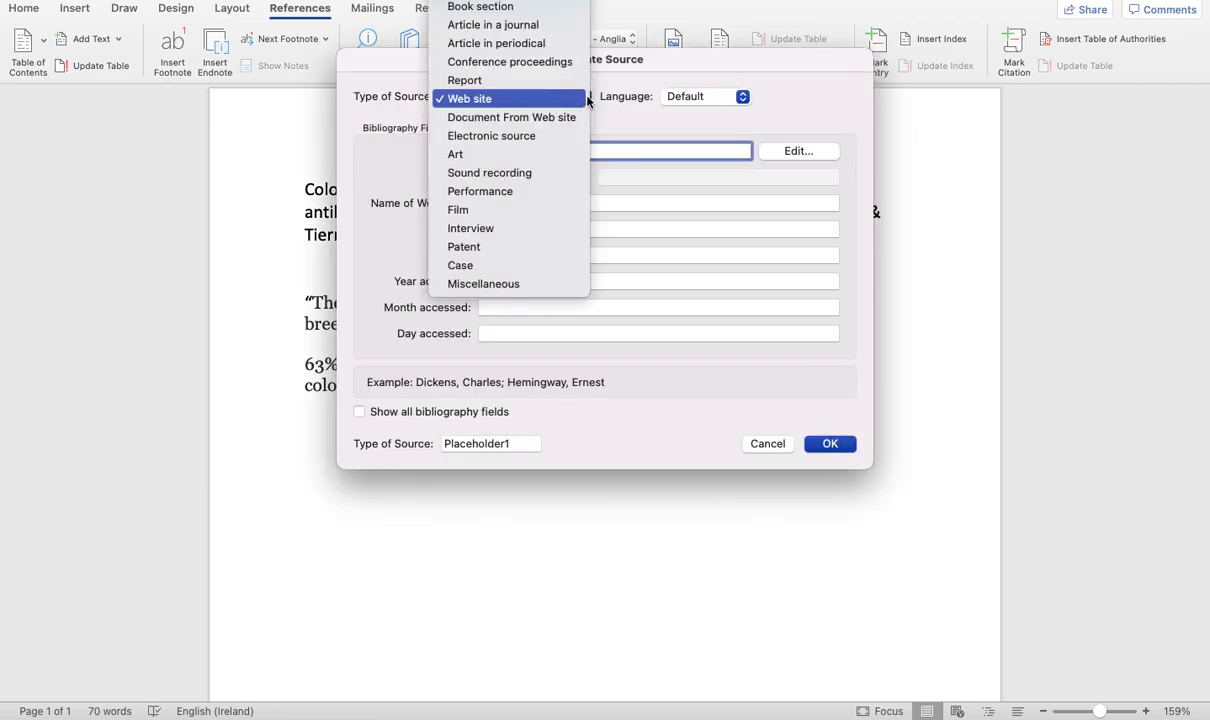
left_click(488, 230)
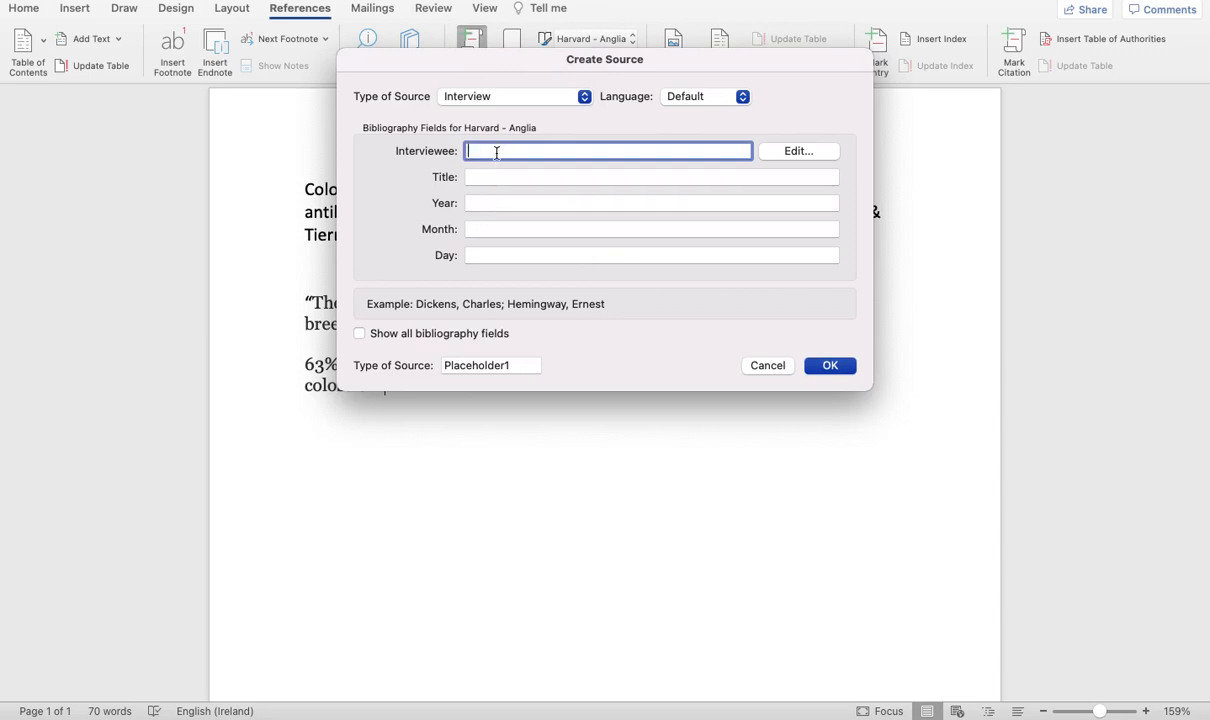
Step: Enter the interviewee's full name and set the interview's title to "The Importance of Colostrum"
type("J")
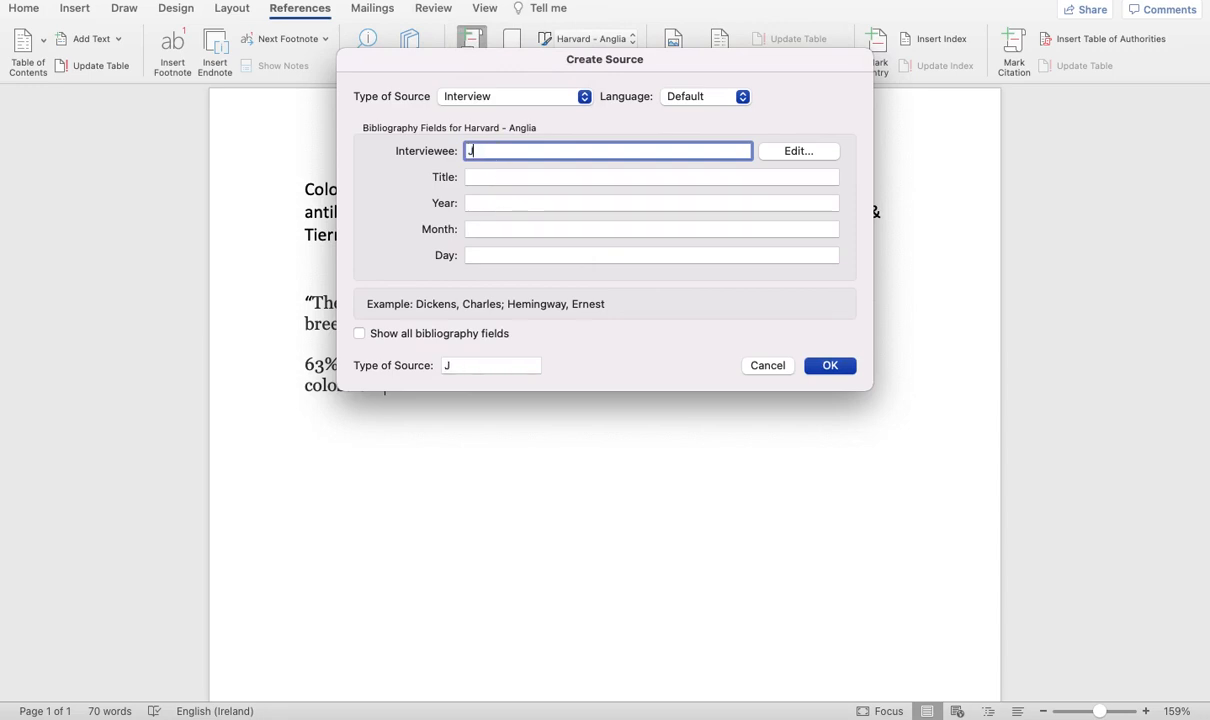
type("ohn Bloggs")
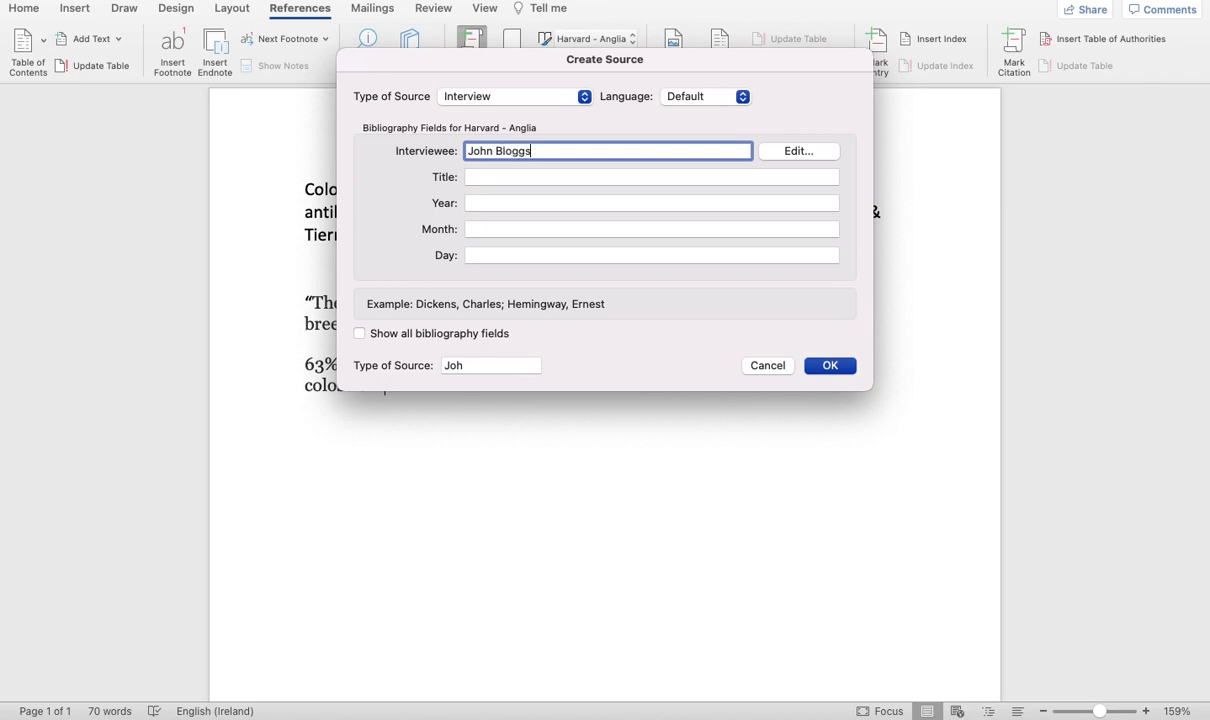
left_click(502, 178)
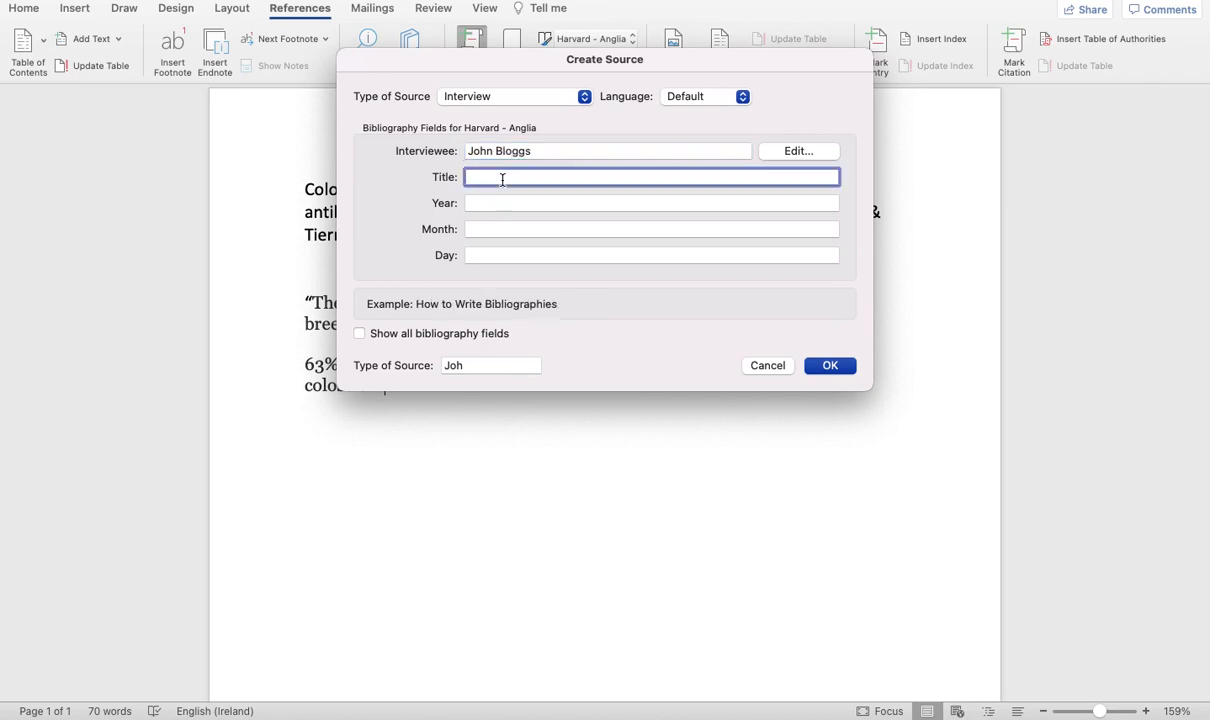
type("The Importance of Colostrum")
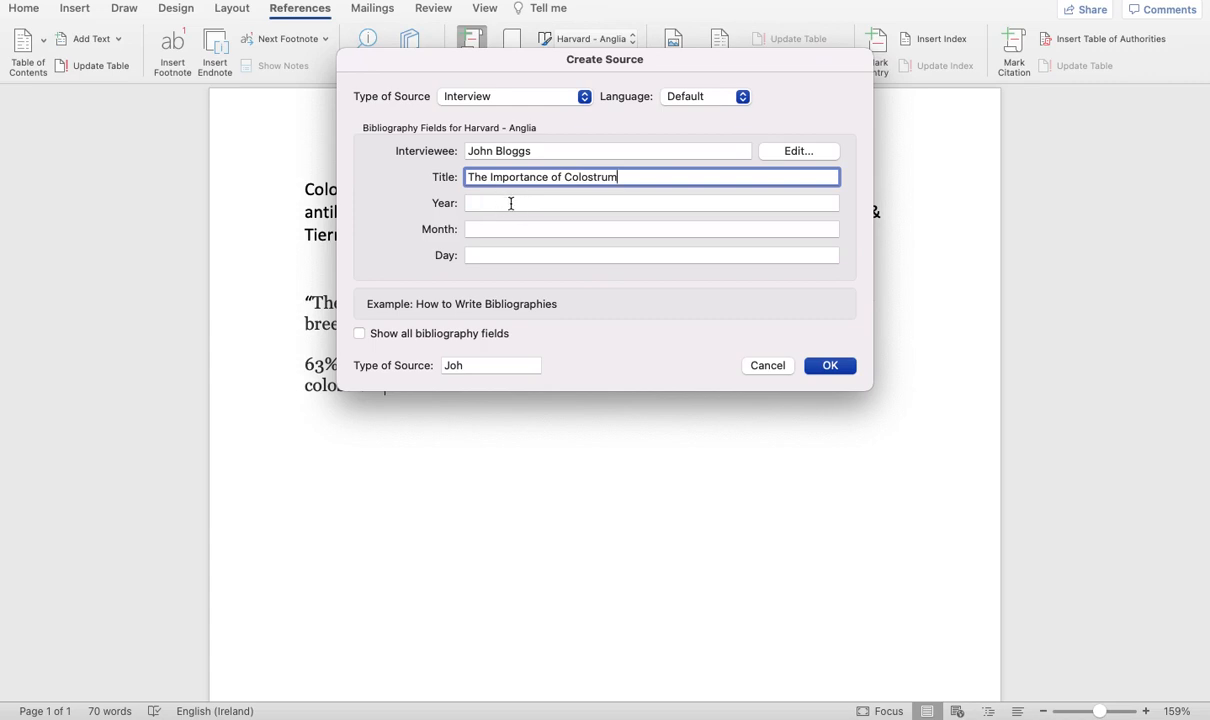
Step: Set the interview date to year 2021, month December, day 21st, and insert the citation after the calf mortality sentence
left_click(503, 202)
type("2021")
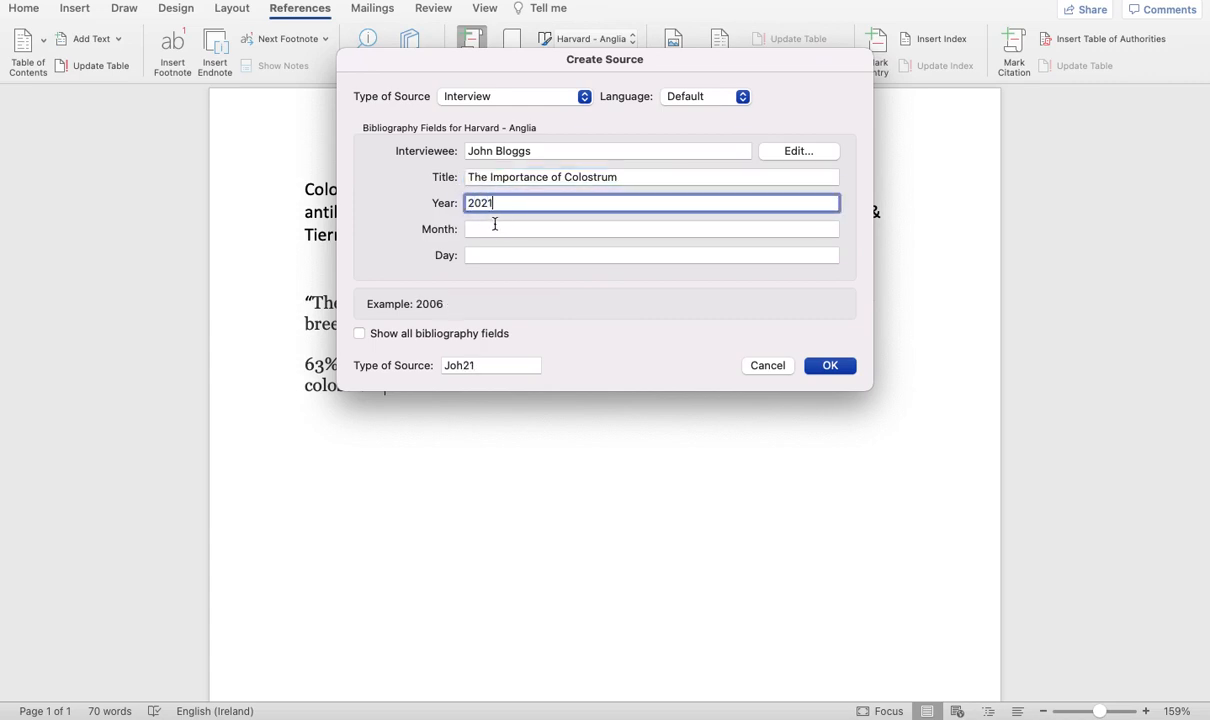
left_click(470, 228)
type("December")
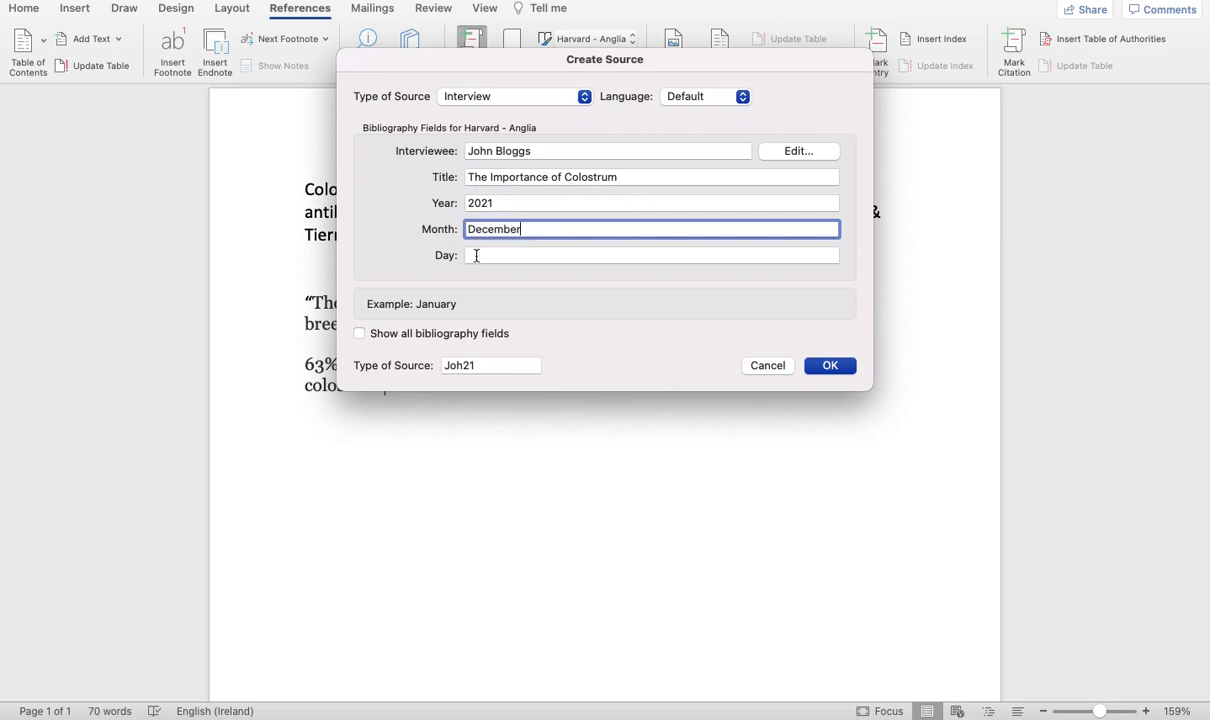
left_click(476, 255)
type("2")
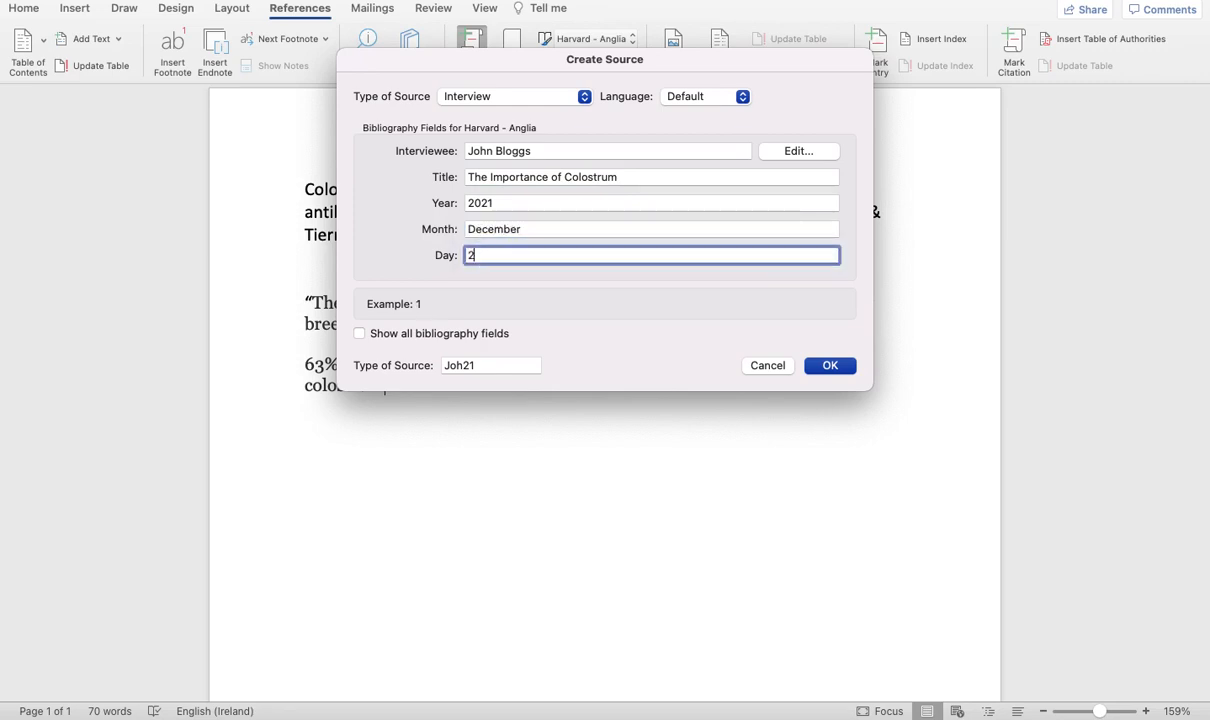
type("1st")
left_click(815, 366)
left_click(522, 440)
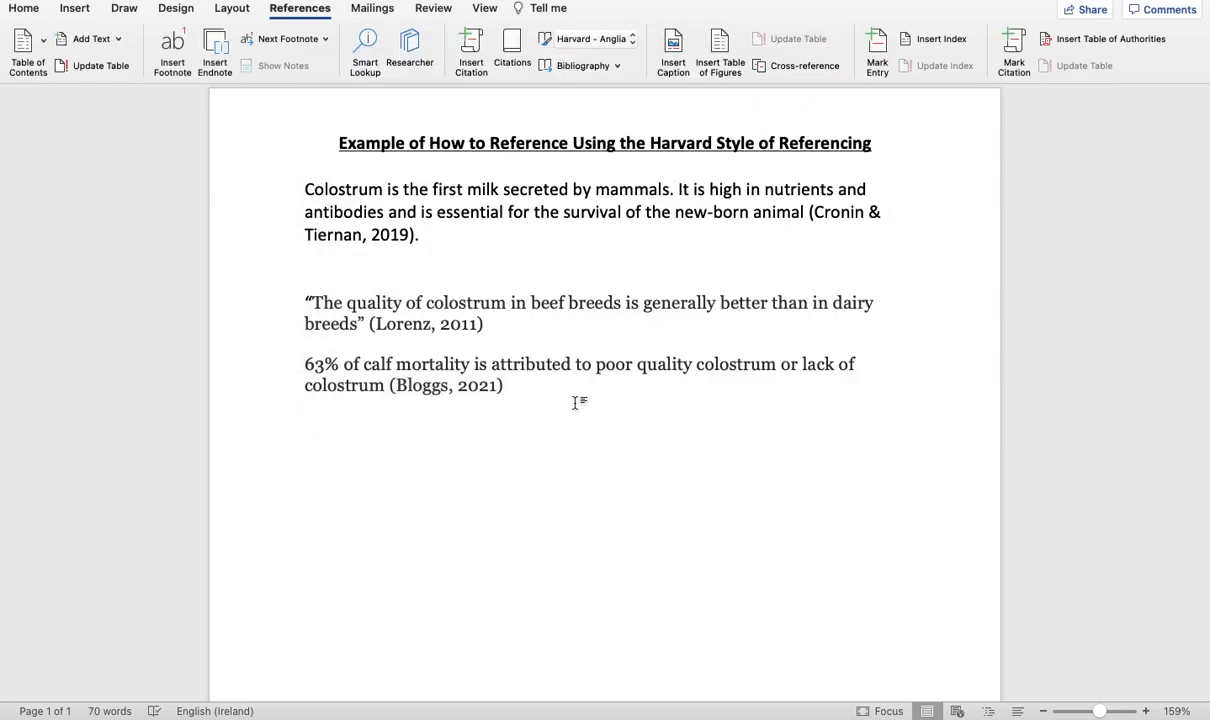
Step: Add the placeholder text "Slhdvbsalirjvbas;ijbga;rijbv" below the calf mortality paragraph and cite the existing interview source after it
scroll(575, 402, "down", 1)
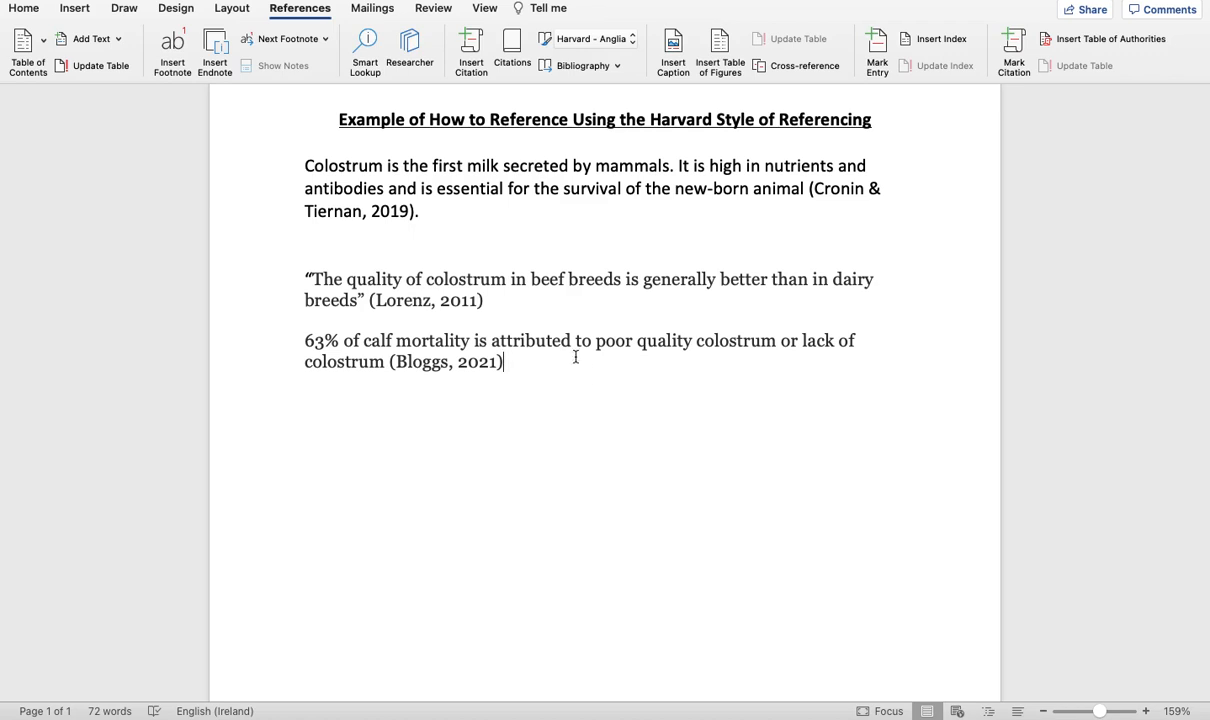
left_click(518, 58)
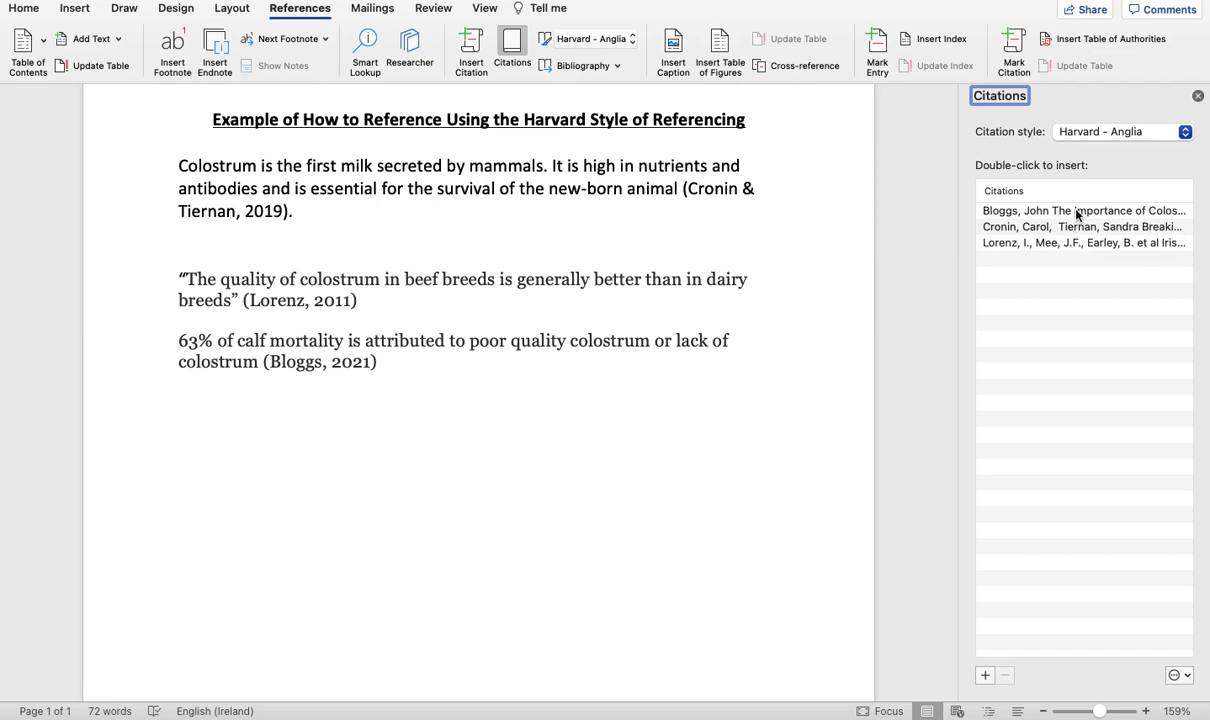
left_click(549, 382)
key("Return")
key("Return")
key("Return")
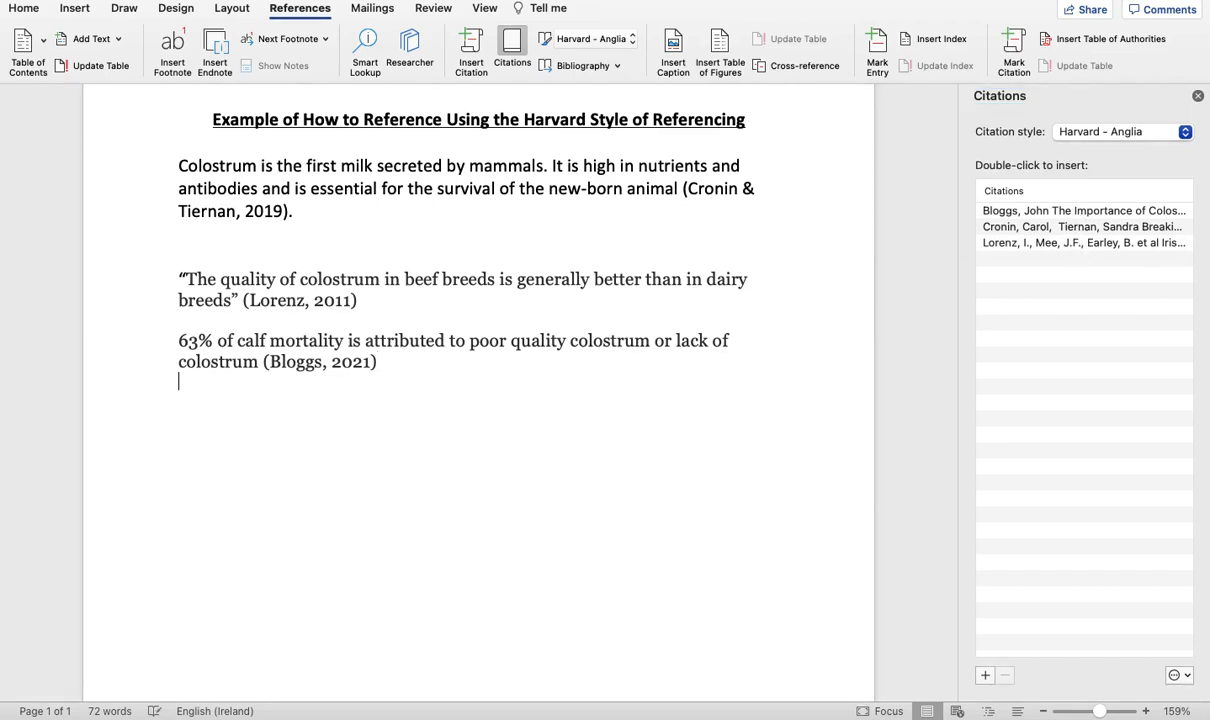
type("Slhdvbsalirjvbas;ijbga;rijbv")
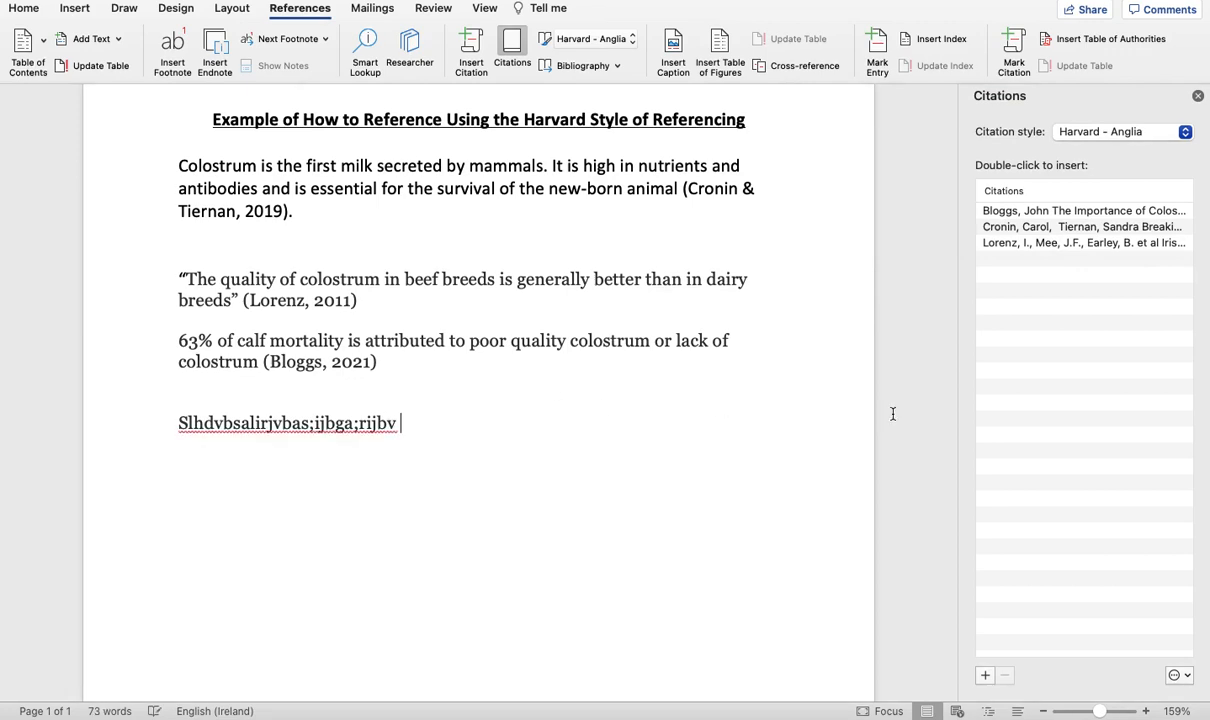
double_click(1043, 213)
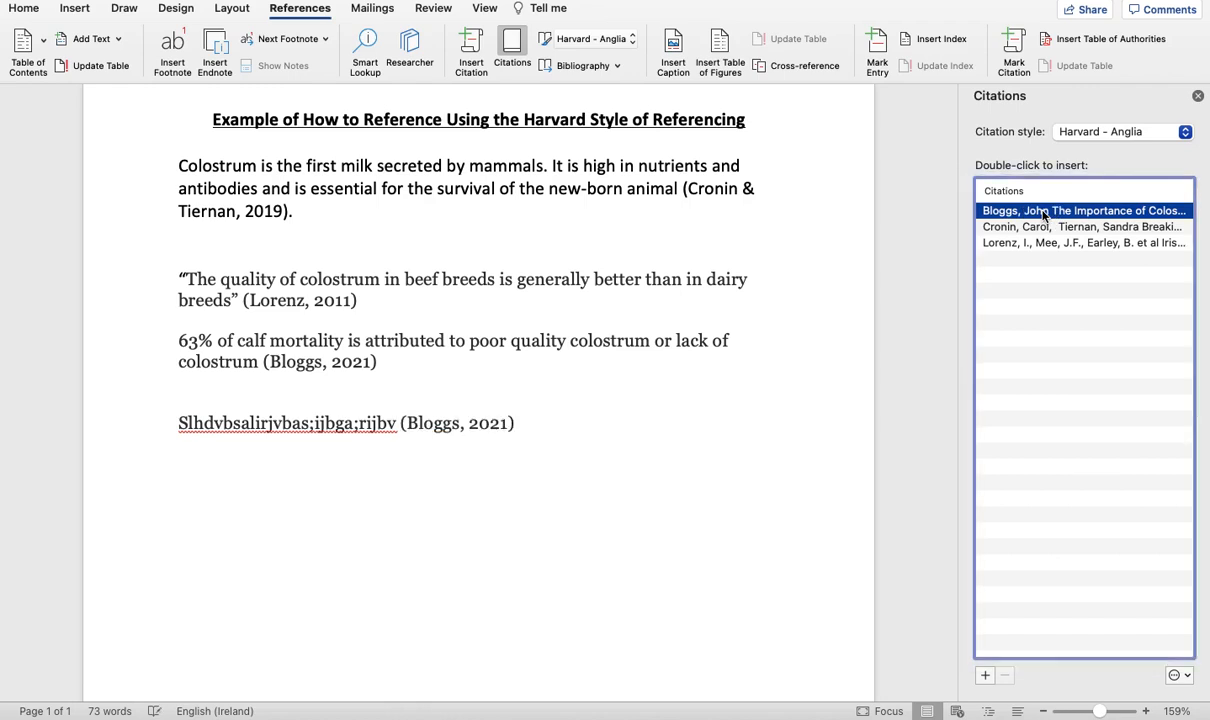
Step: Insert the built-in Bibliography a few lines below the placeholder text and its citation
left_click_drag(543, 428, 415, 427)
left_click(592, 421)
key("Return")
key("Return")
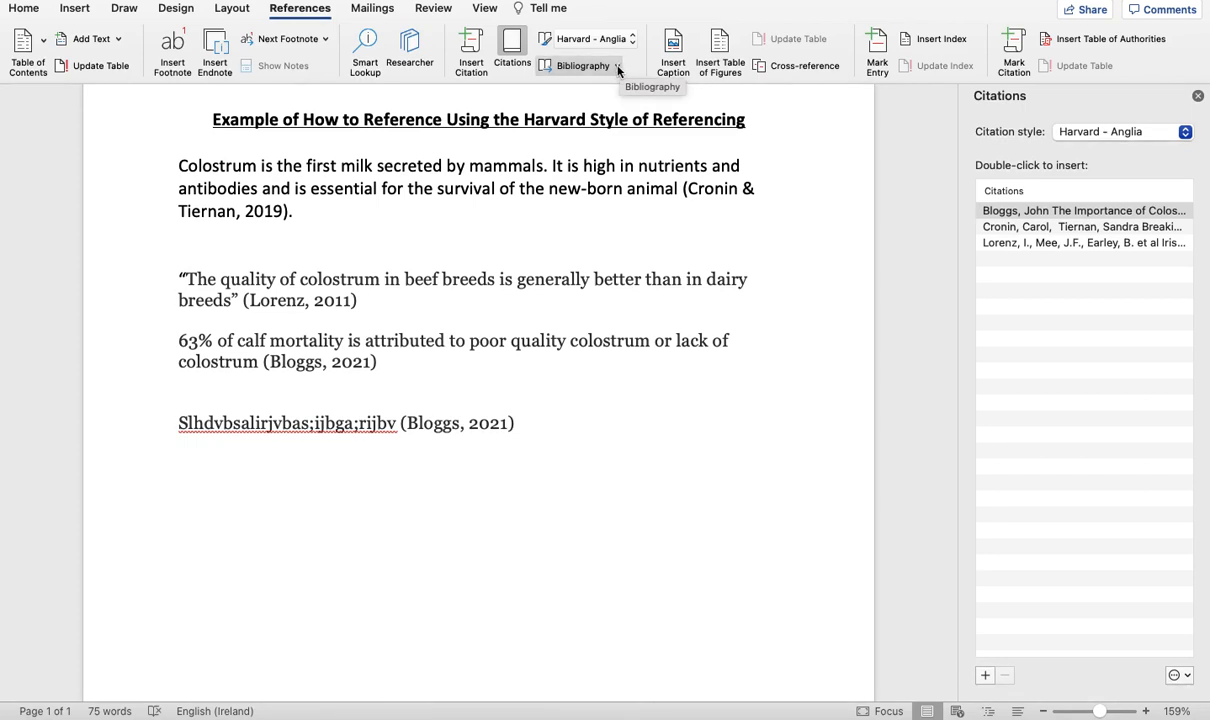
left_click(617, 67)
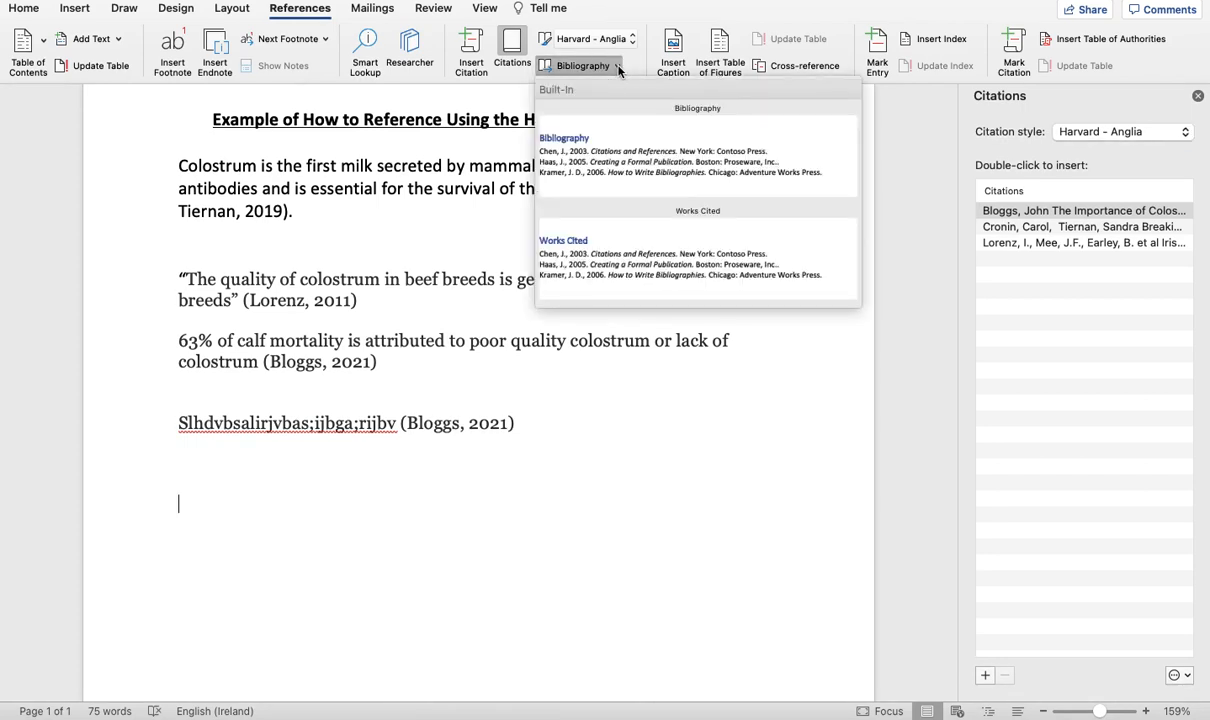
left_click(622, 150)
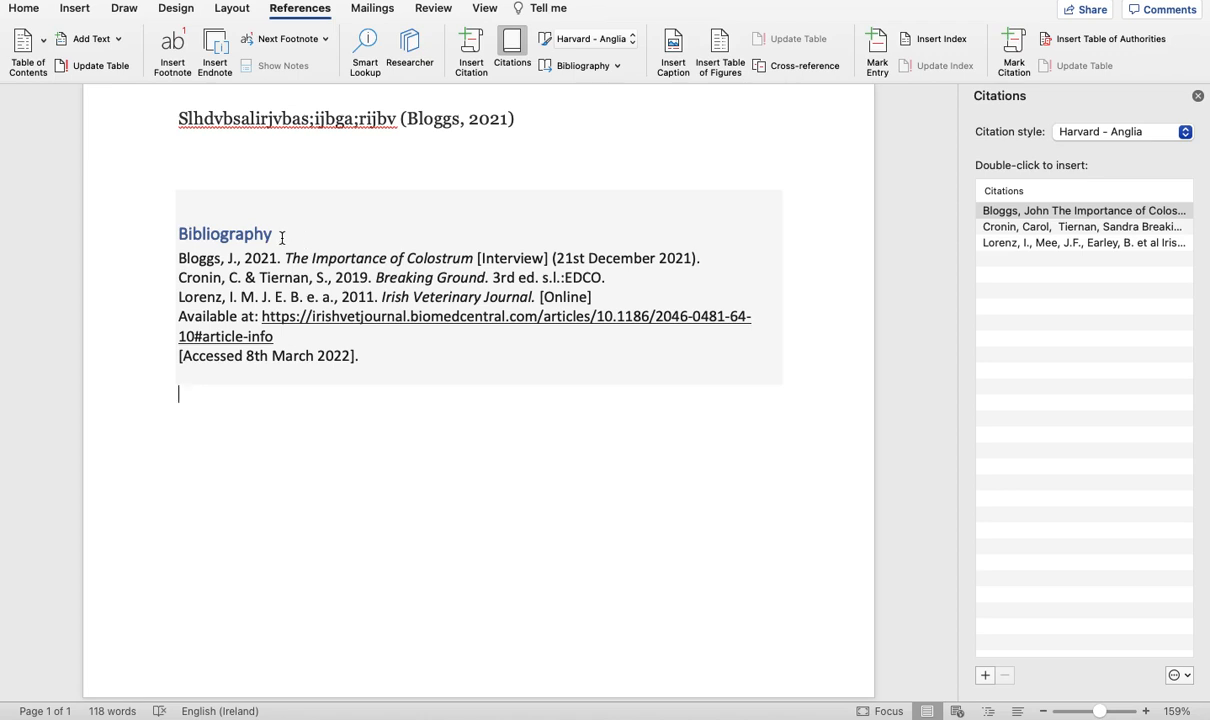
Step: Change the bibliography's heading to "References"
left_click_drag(282, 236, 173, 236)
type("Refe")
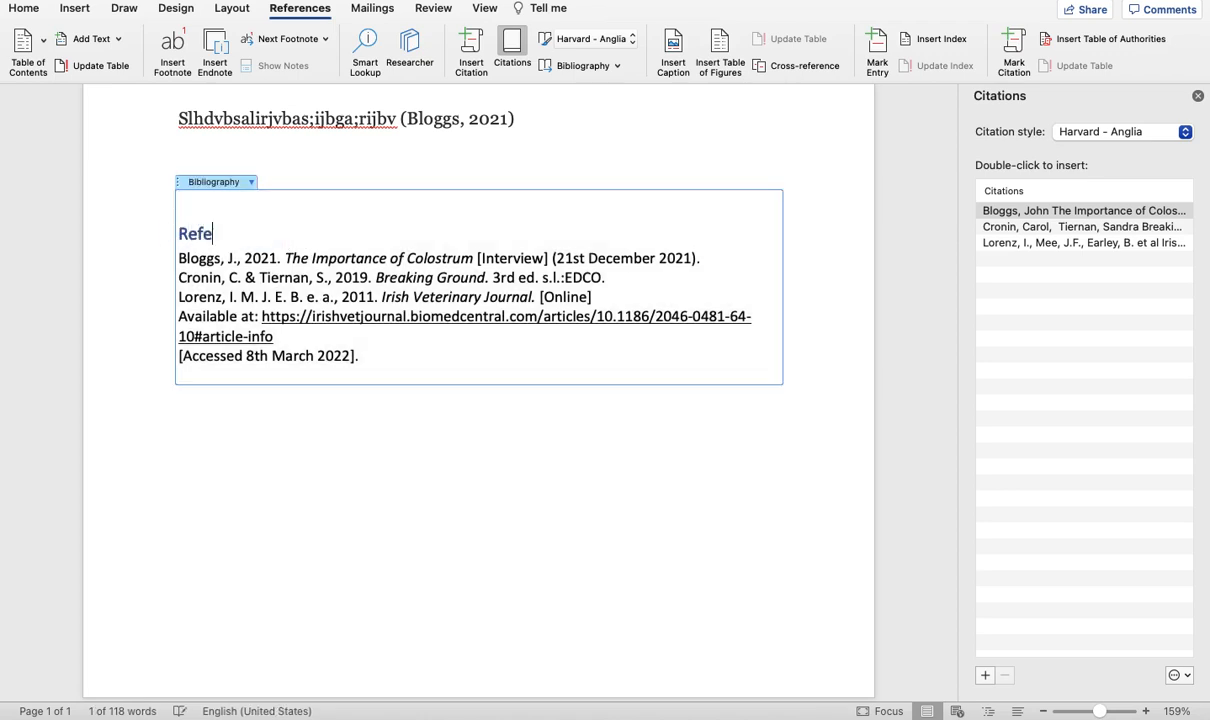
type("rences")
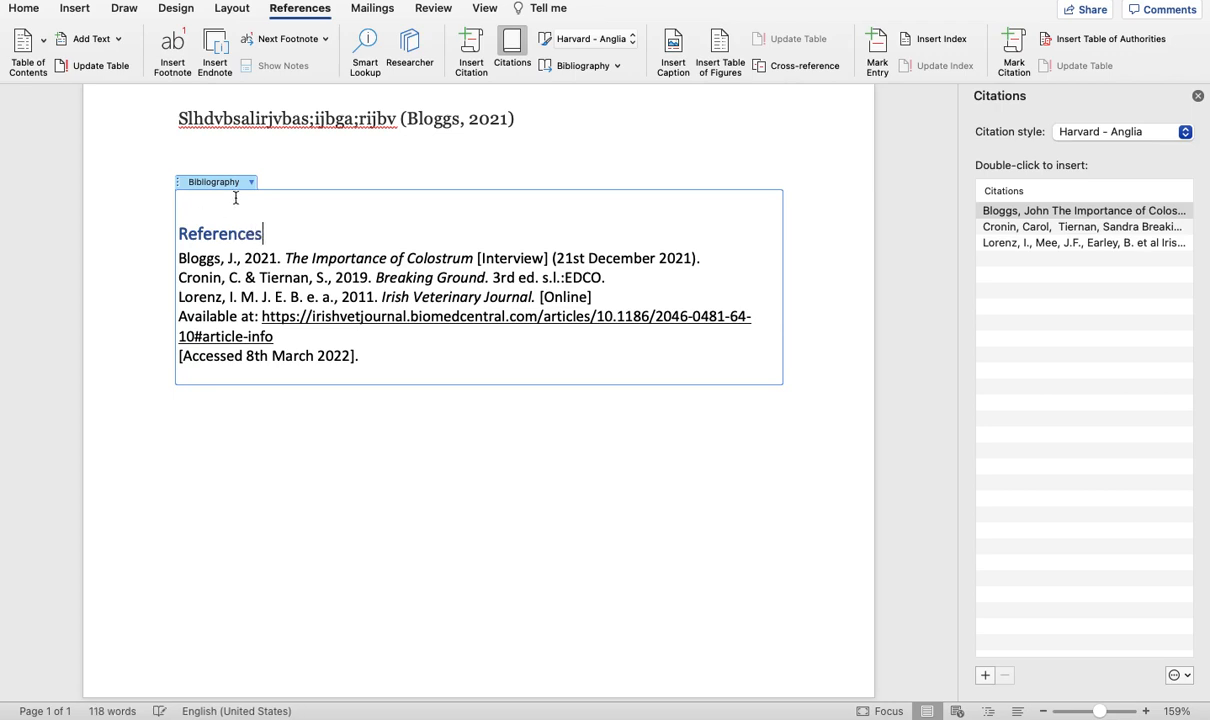
left_click(327, 159)
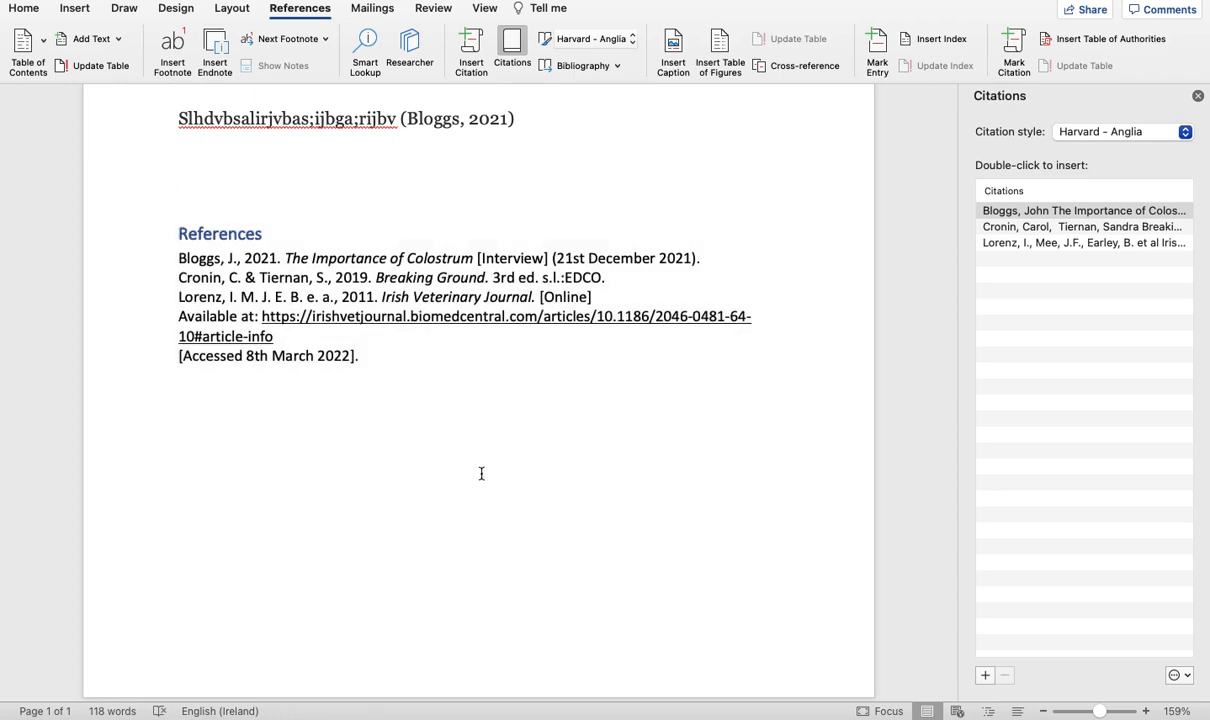
scroll(481, 473, "up", 5)
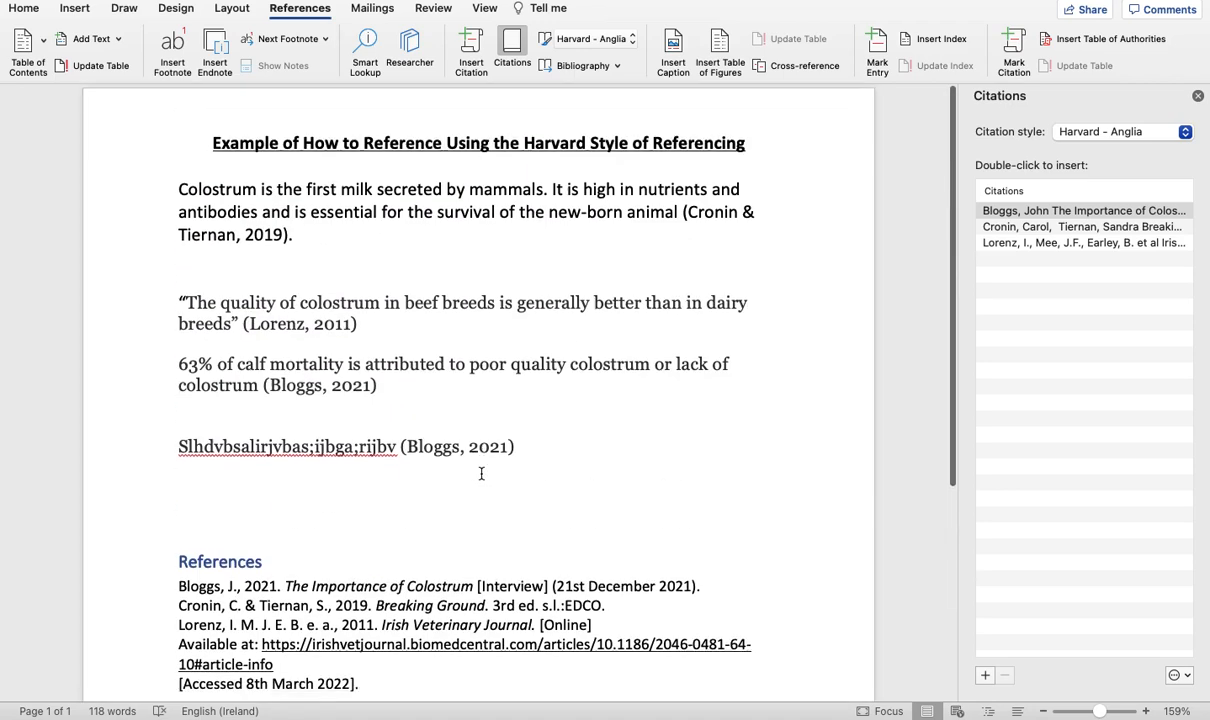
scroll(481, 473, "down", 1)
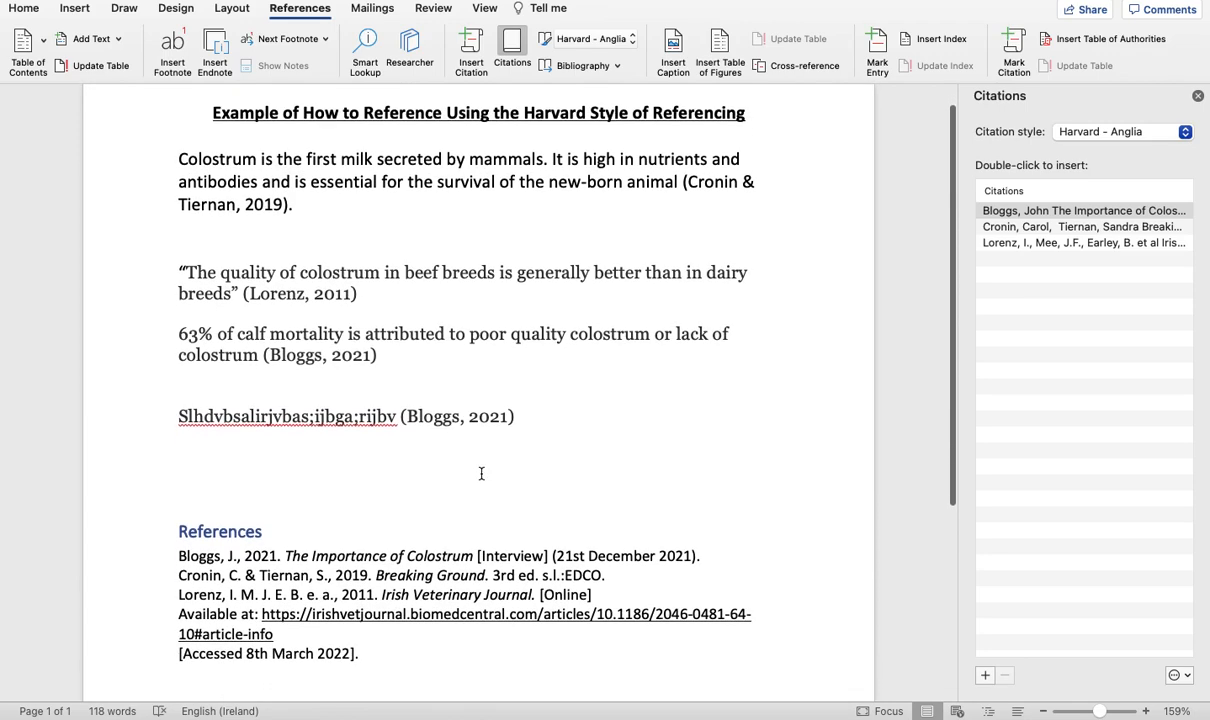
scroll(481, 473, "up", 1)
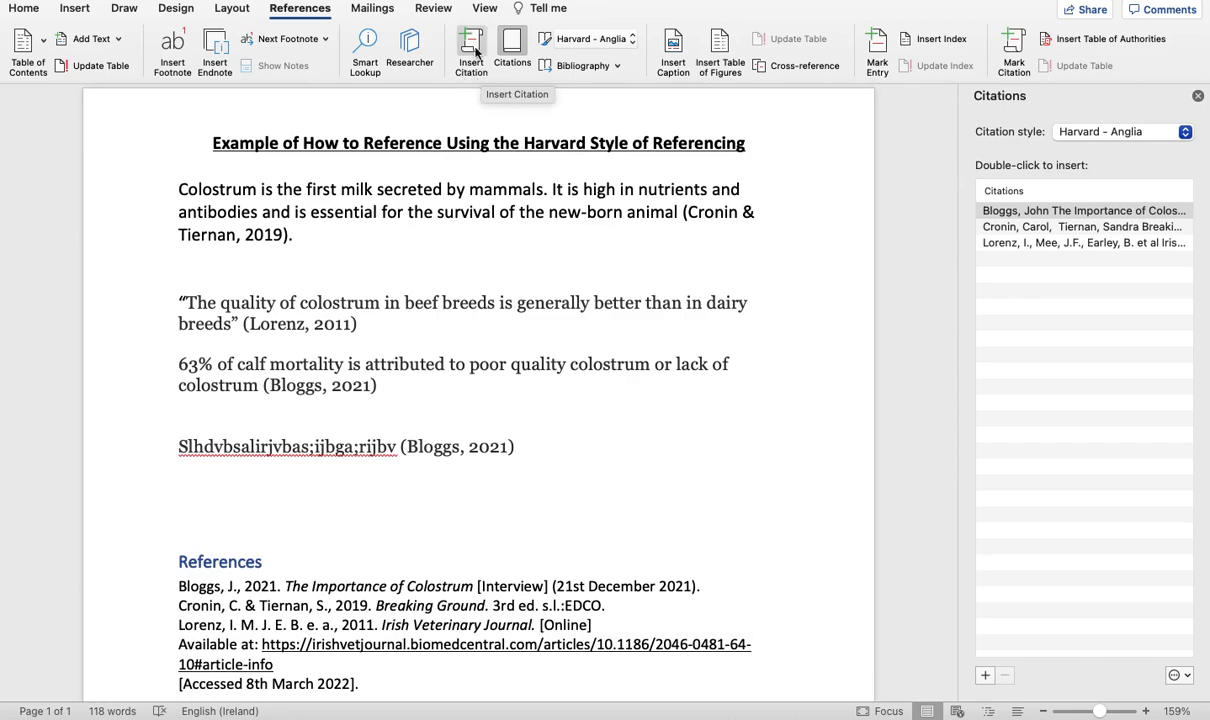
scroll(467, 461, "down", 4)
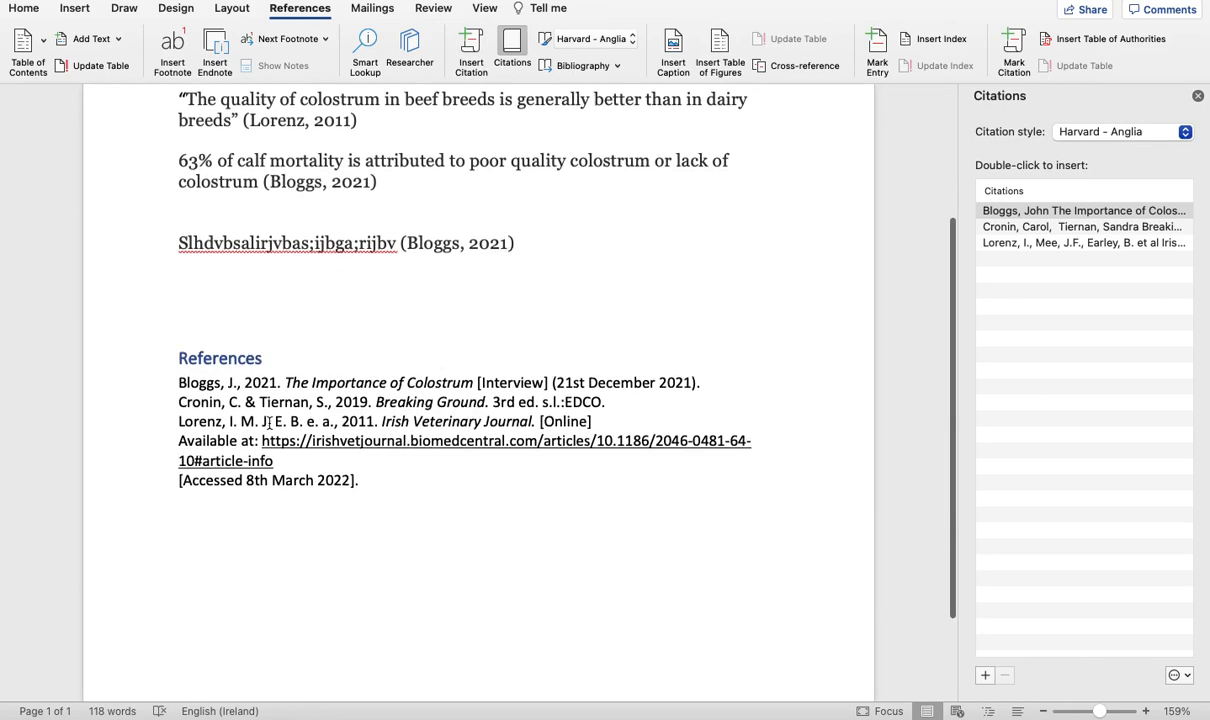
scroll(545, 329, "up", 4)
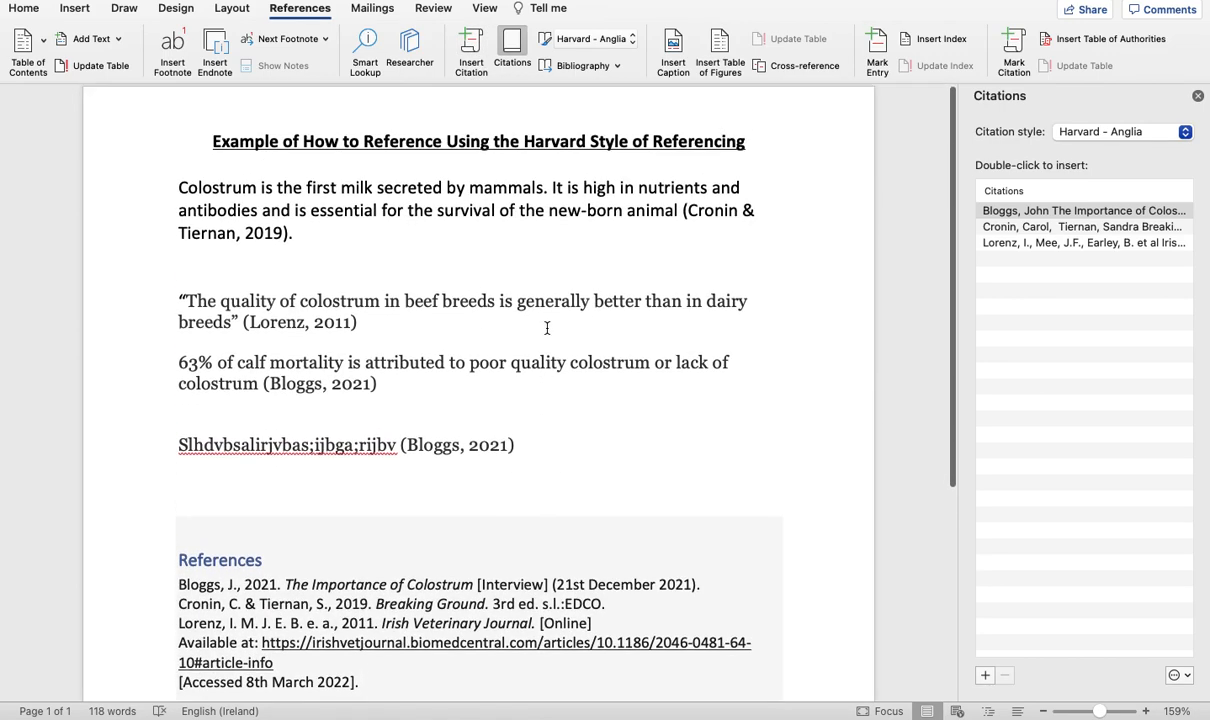